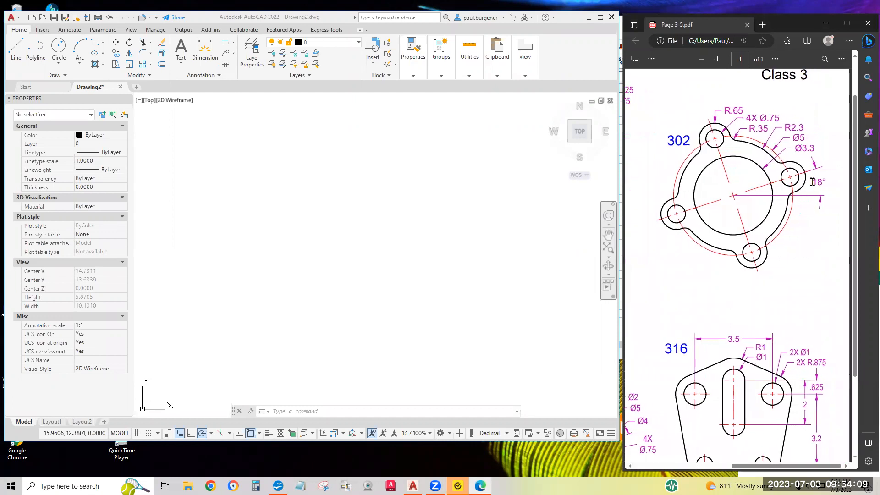
scroll(790, 241, down, 3)
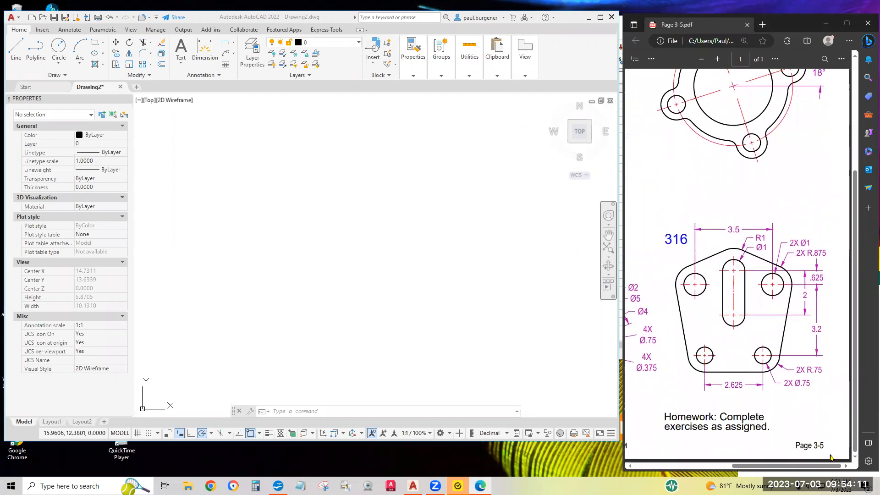
ctrl+scroll(827, 450, up, 3)
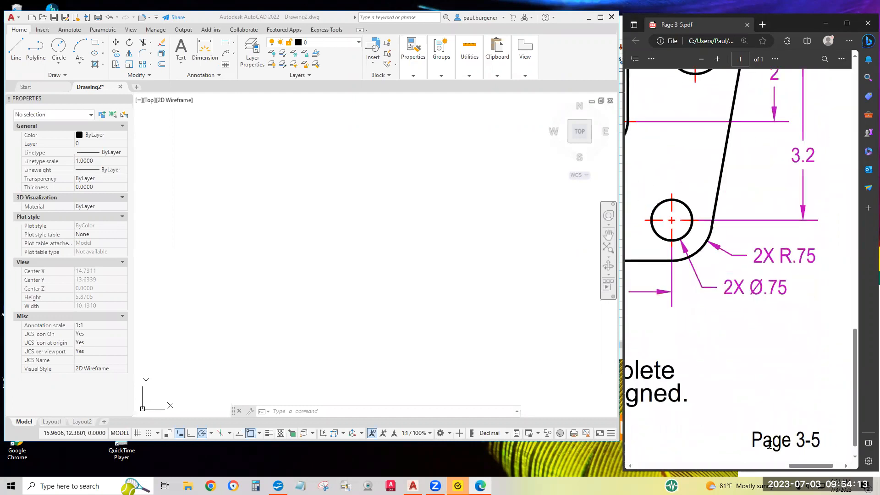
ctrl+scroll(813, 389, down, 3)
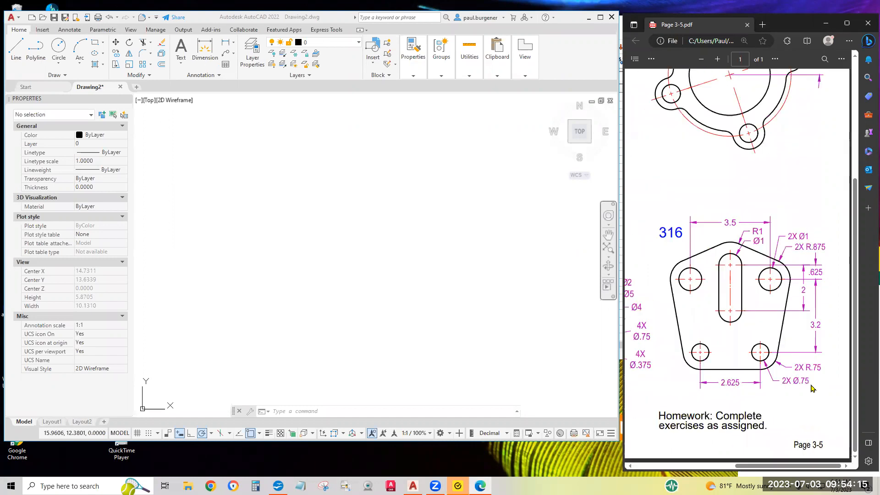
ctrl+scroll(793, 249, down, 2)
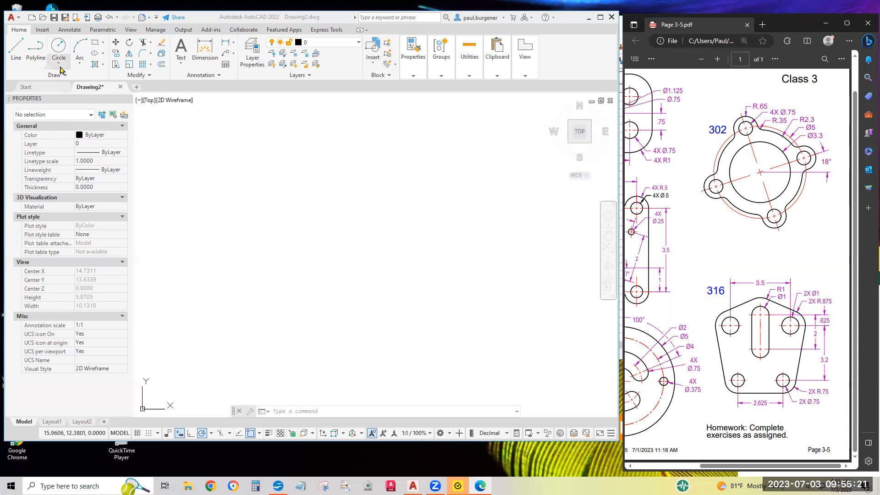
Start a new drawing with the grid turned off and review its polar tracking angle and object snap options
click(138, 88)
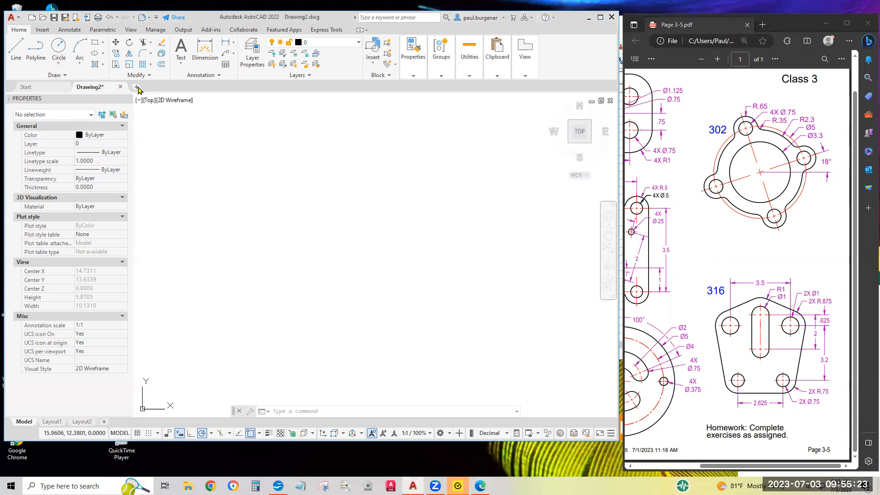
click(138, 433)
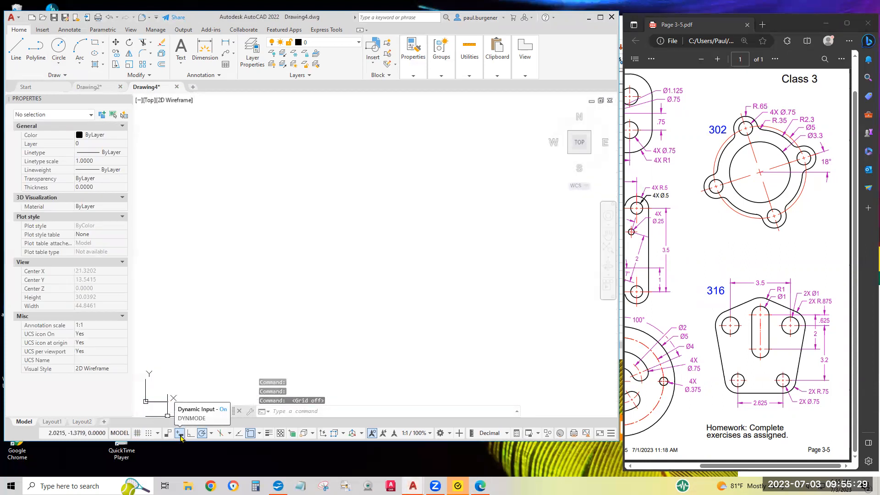
click(212, 433)
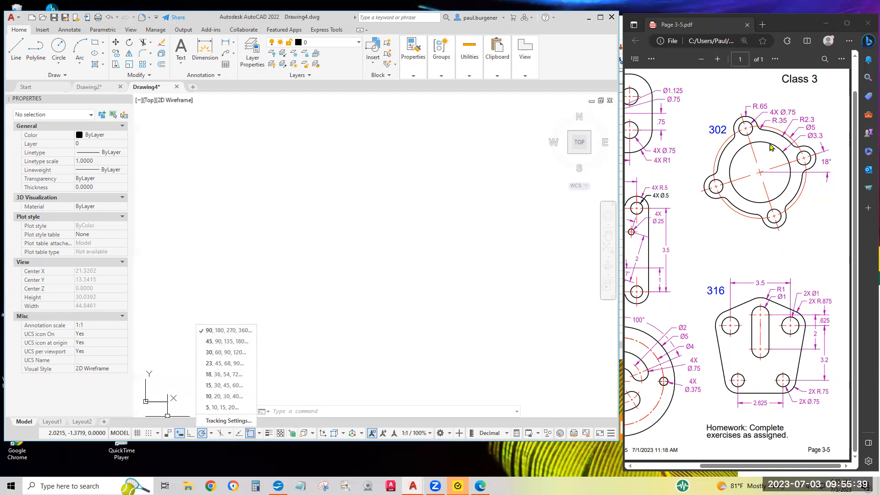
click(260, 434)
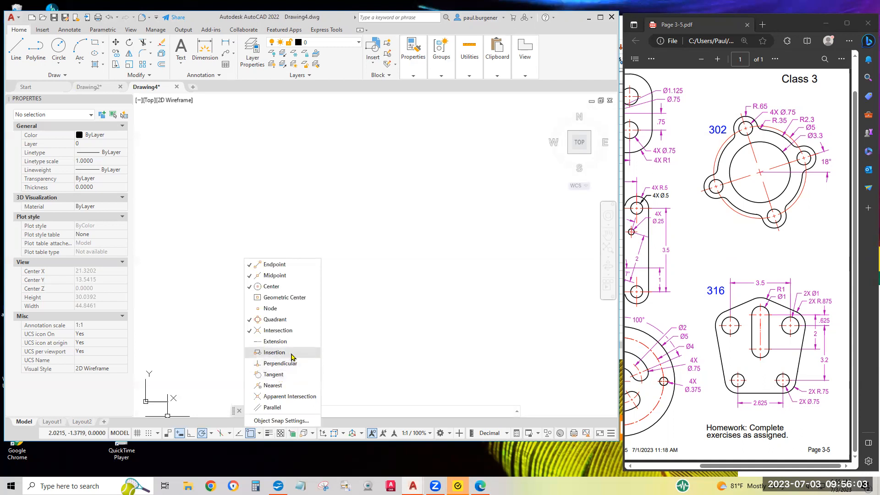
click(363, 310)
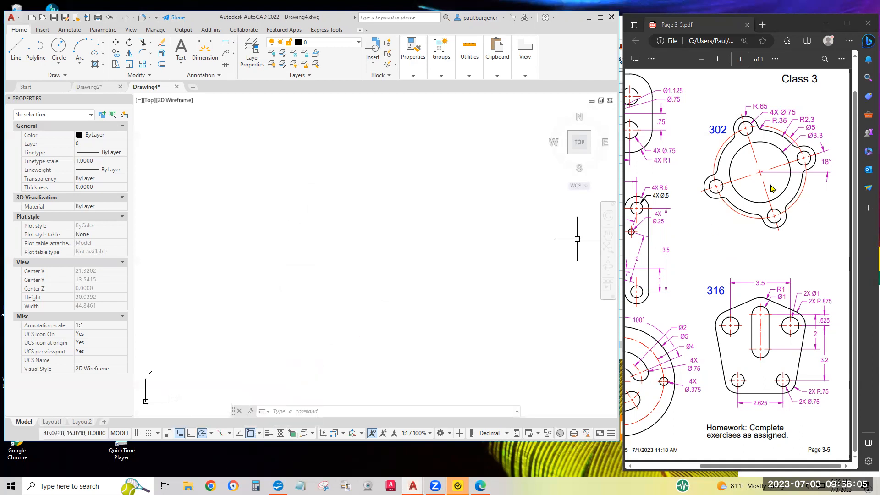
Draw a circle of diameter 3.3 in the empty drawing area as the central bore of exercise 302
click(59, 66)
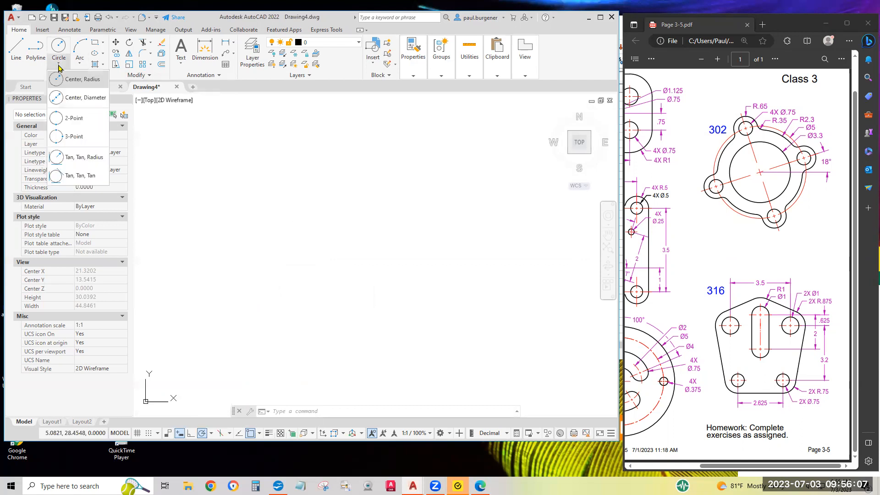
click(73, 98)
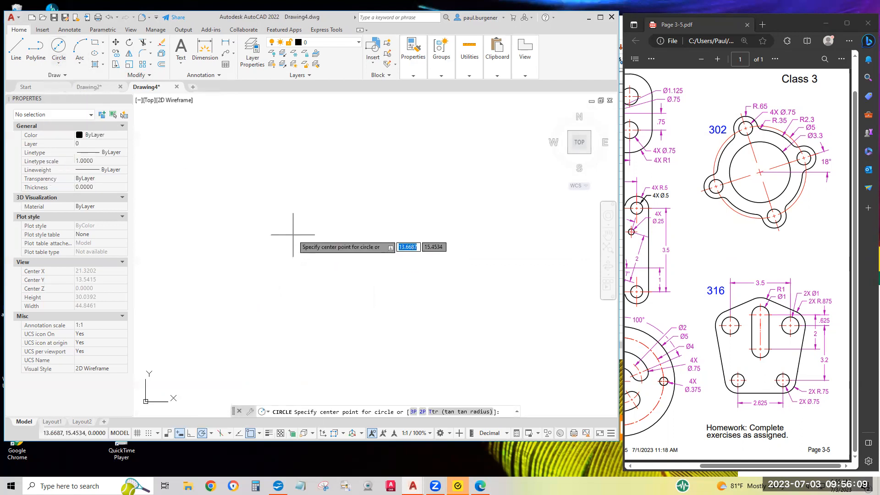
click(294, 236)
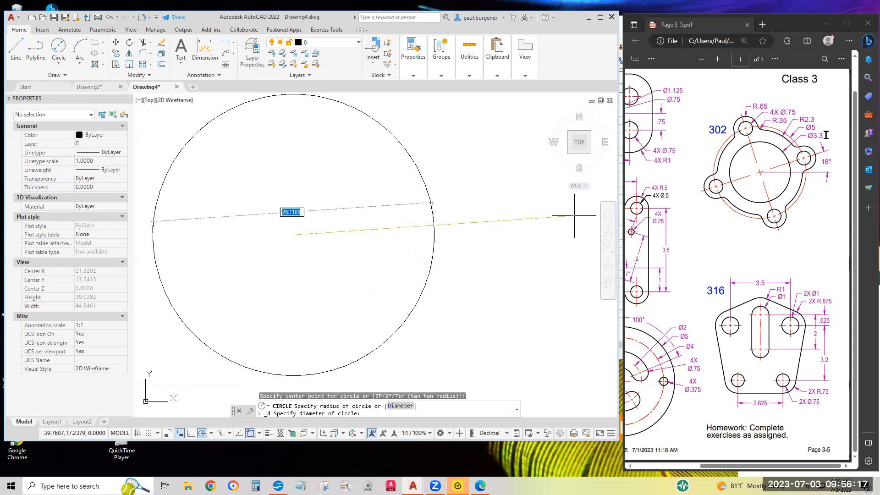
text(3.)
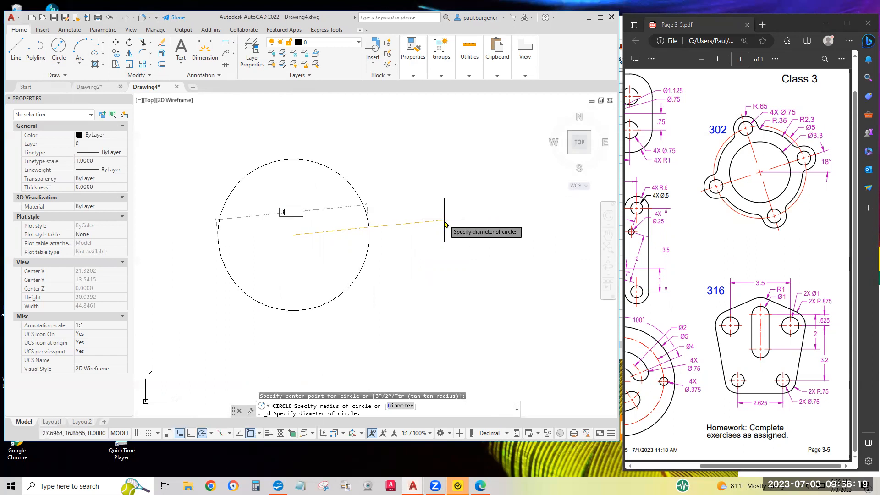
key(Return)
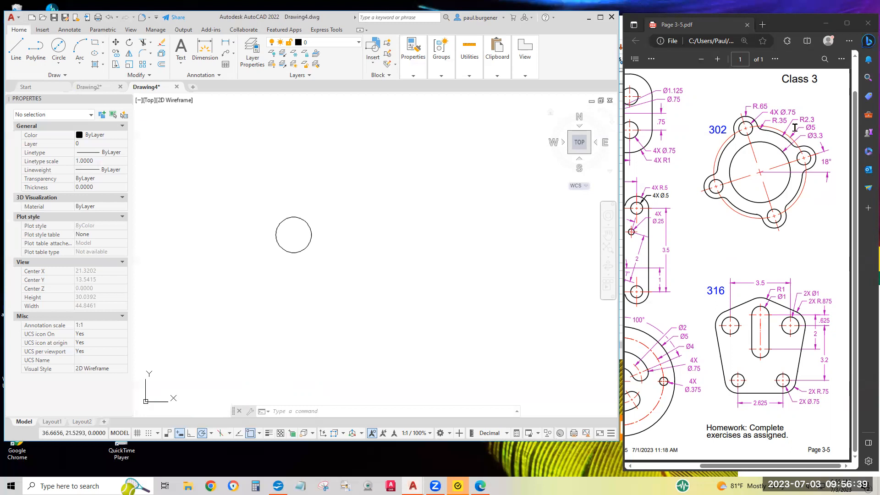
Draw a circle of radius 2.3 concentric with the 3.3 diameter circle
click(59, 63)
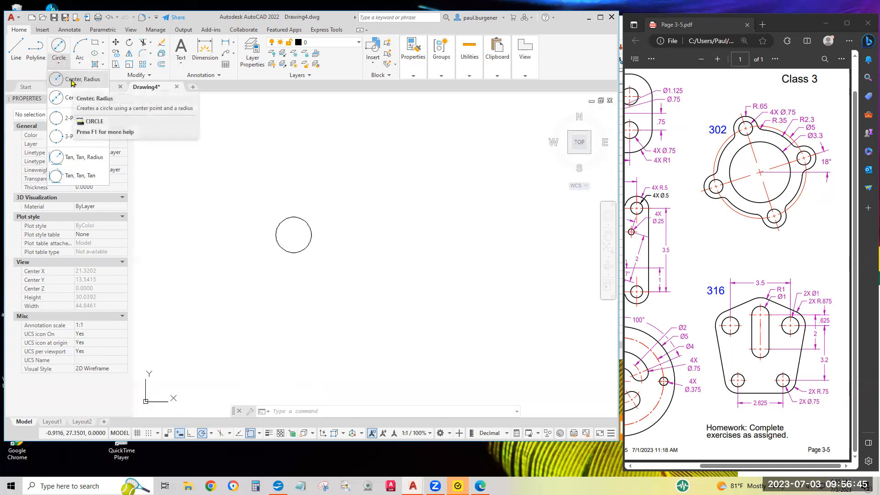
click(71, 81)
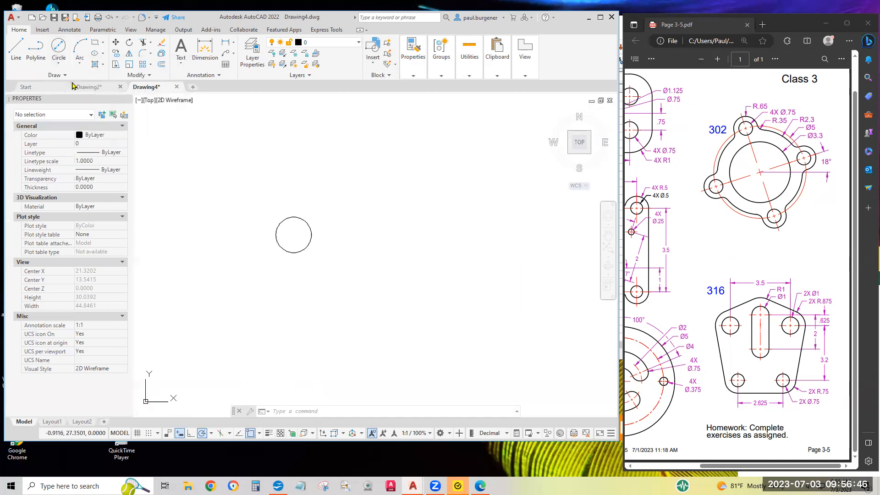
click(294, 235)
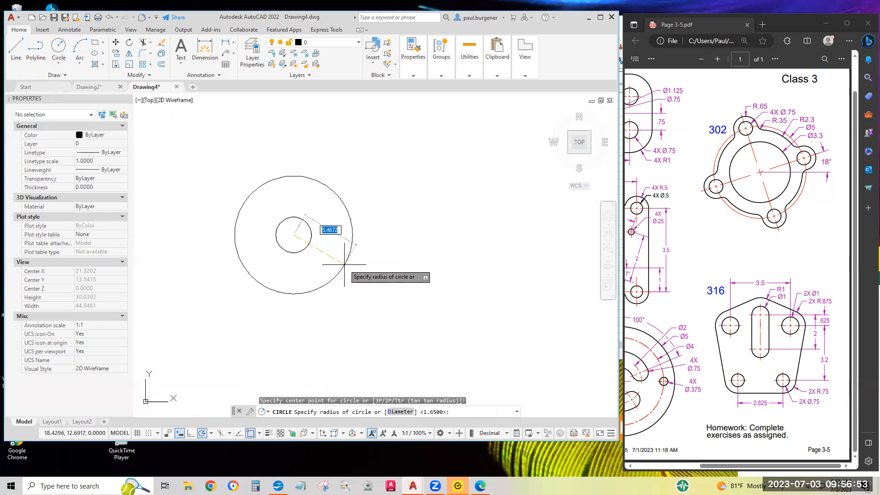
text(2.3)
key(Return)
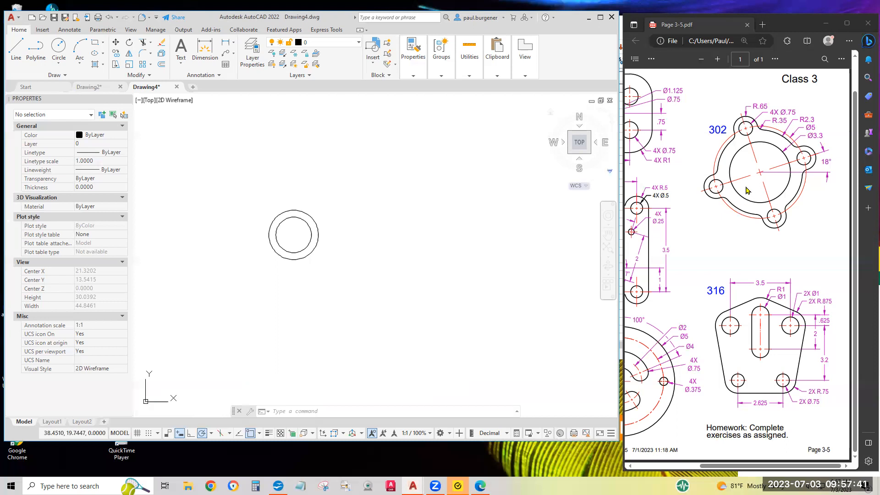
Examine the bolt circle diameter and the surrounding hole layout of exercise 302 in the reference PDF
click(807, 126)
drag(806, 127, 818, 126)
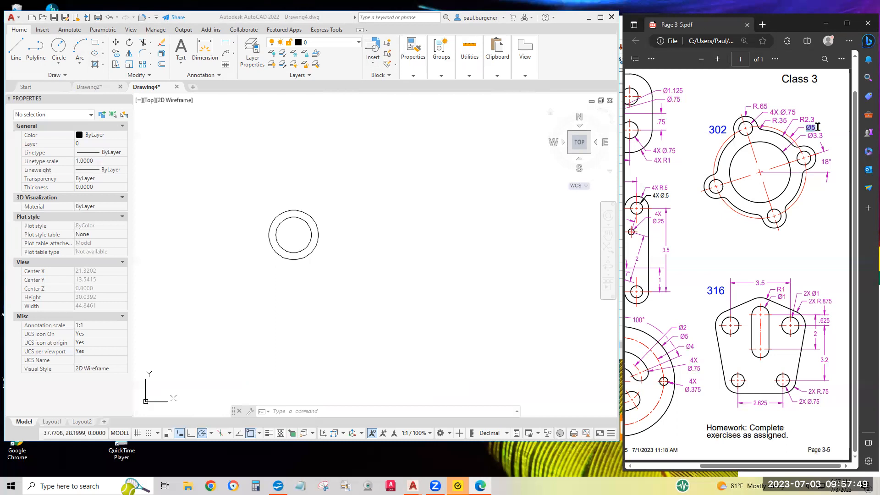
click(841, 228)
ctrl+scroll(791, 175, up, 2)
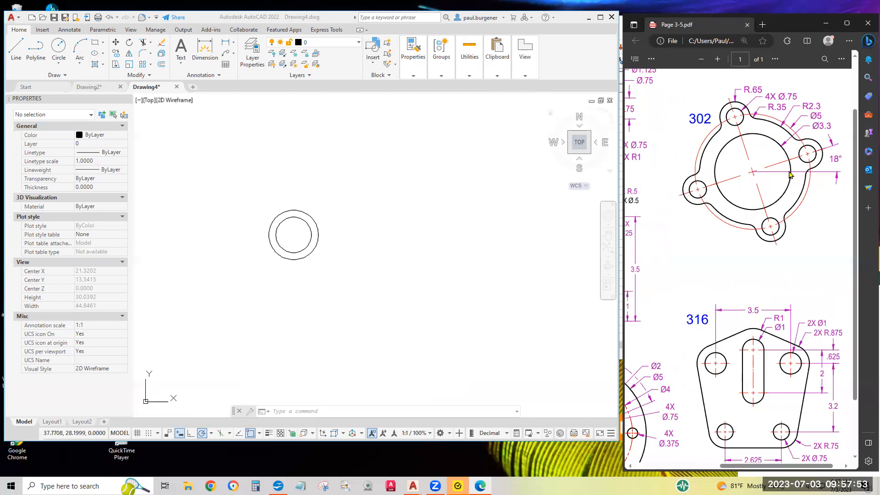
scroll(799, 162, up, 1)
scroll(799, 161, right, 1)
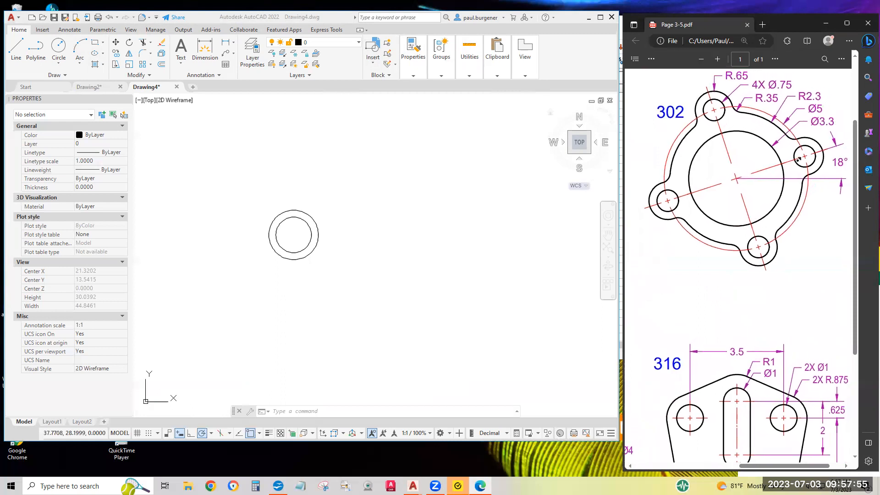
scroll(798, 161, up, 1)
scroll(799, 161, right, 1)
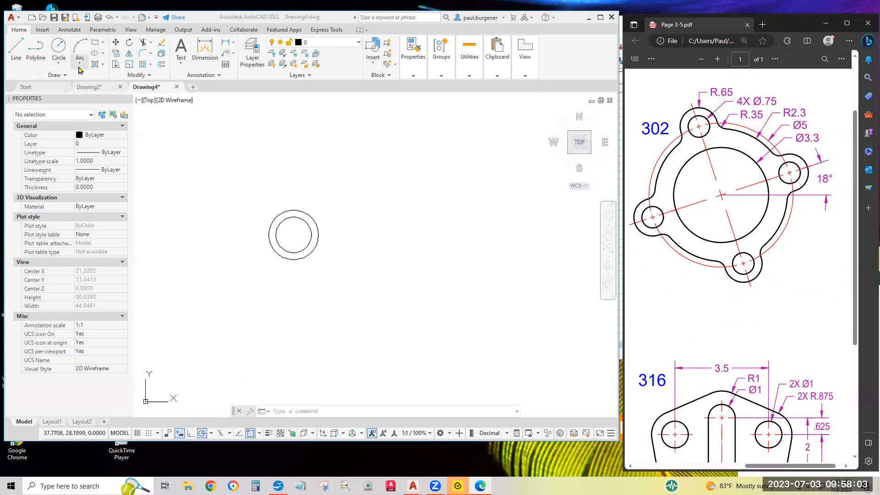
Draw the bolt circle with diameter 5, concentric with the two existing circles
click(58, 64)
click(60, 65)
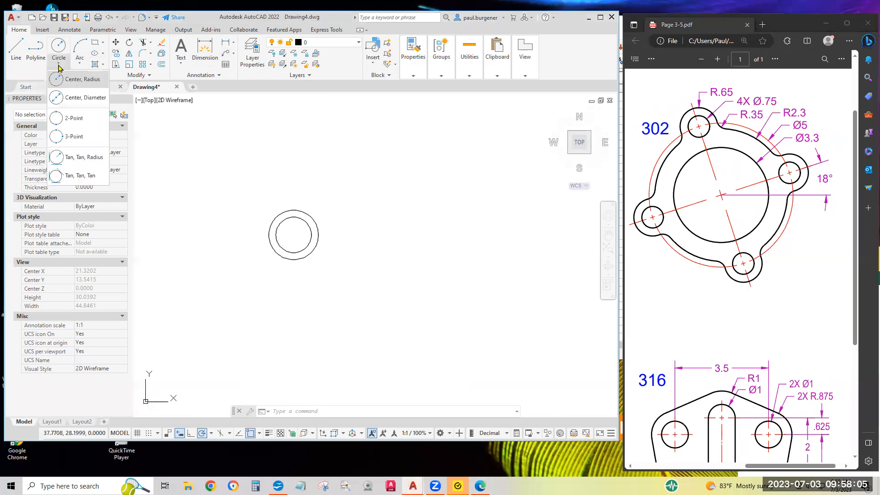
click(77, 98)
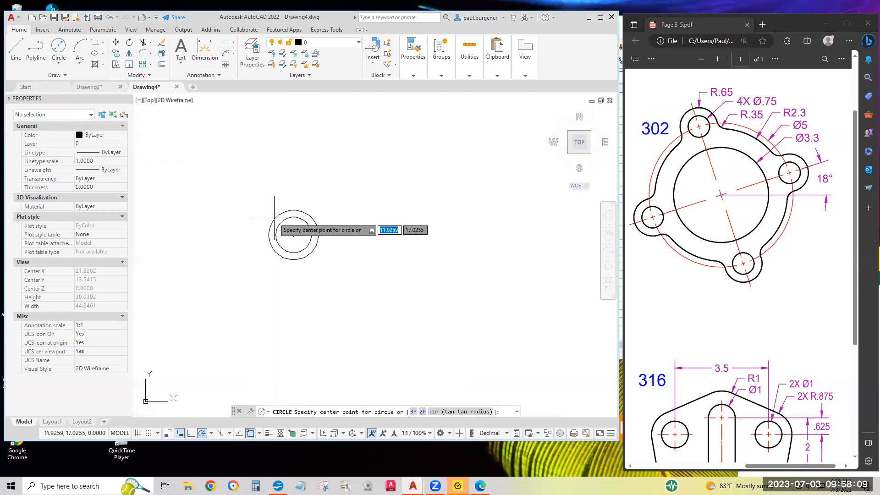
click(293, 235)
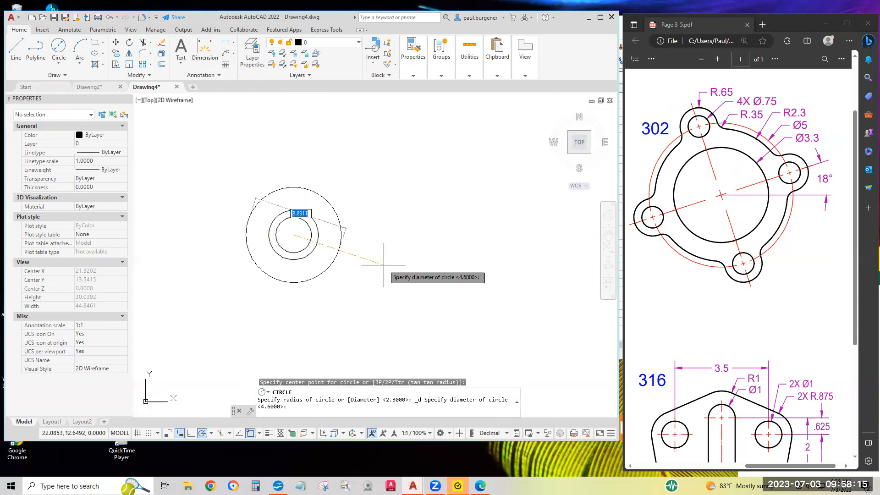
text(5)
key(Return)
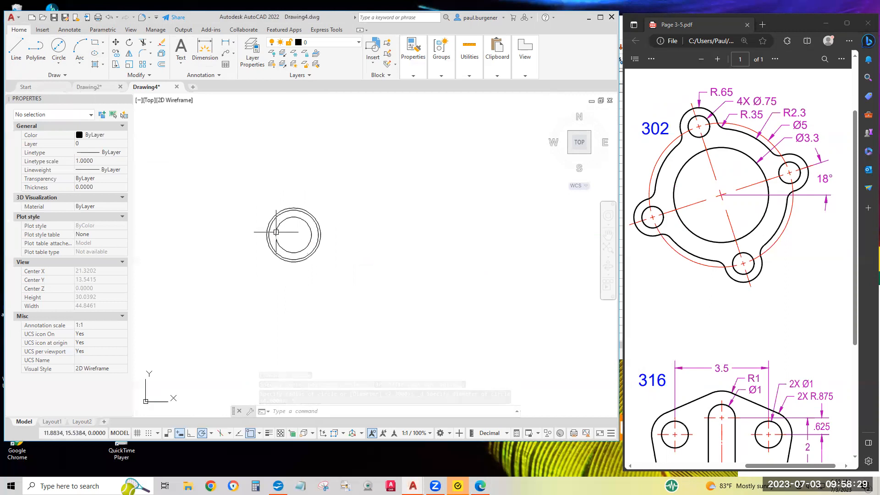
Examine the quantity and diameter callout for the small holes of exercise 302 in the reference PDF
scroll(339, 243, up, 4)
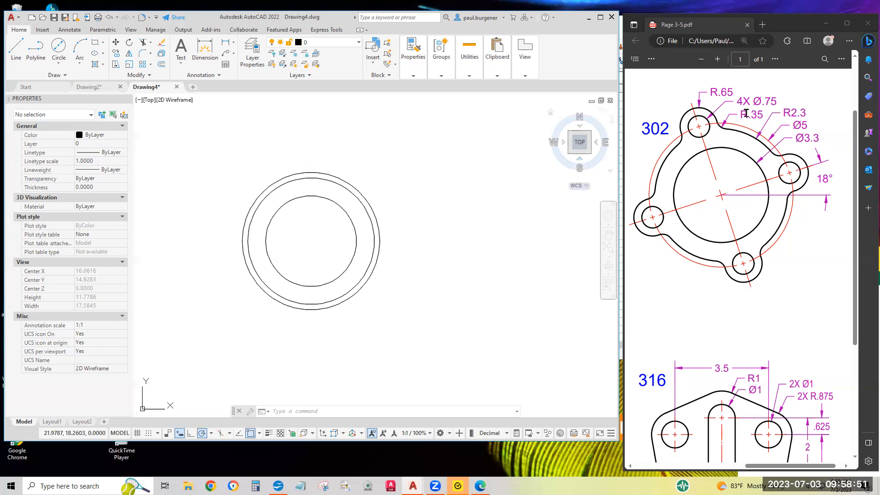
double_click(755, 102)
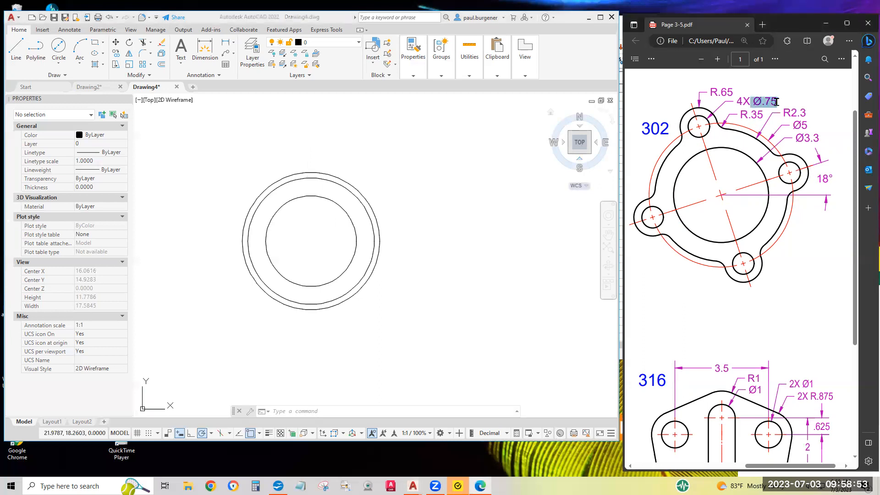
click(738, 101)
drag(737, 101, 752, 99)
right_click(751, 99)
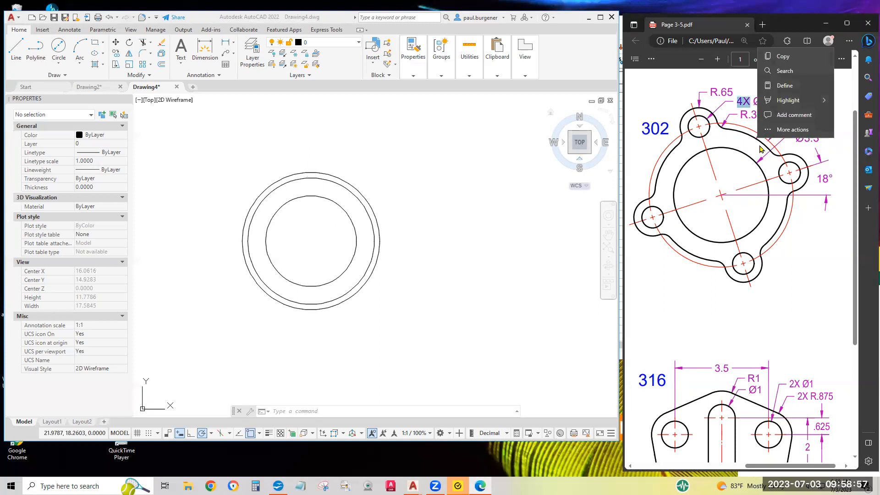
click(816, 246)
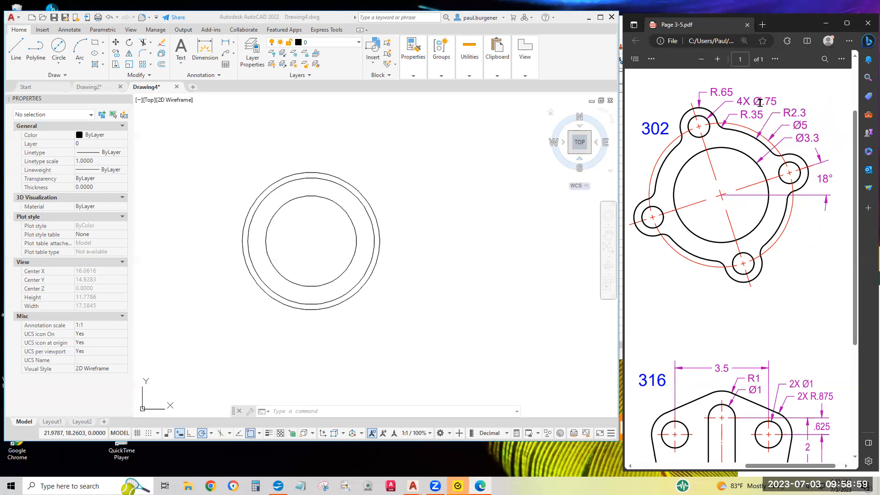
drag(755, 101, 775, 98)
click(364, 136)
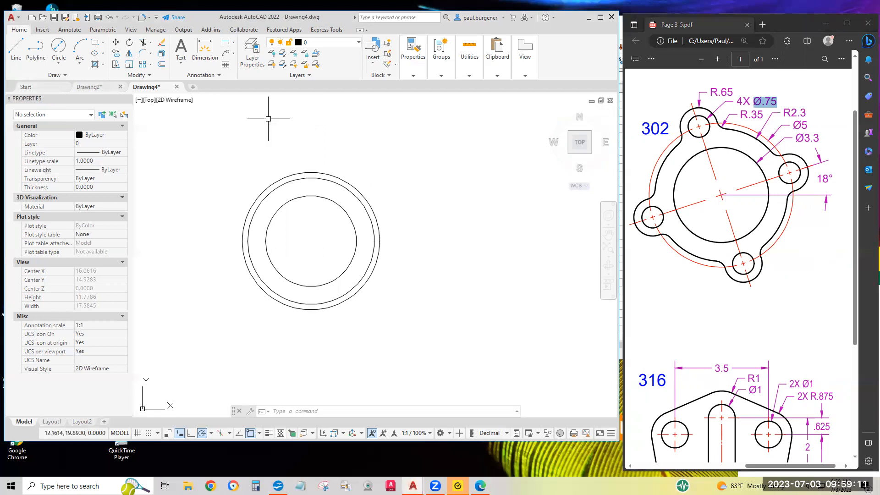
Draw a hole circle of diameter 0.75 centred on the top quadrant of the 5 diameter bolt circle
click(59, 45)
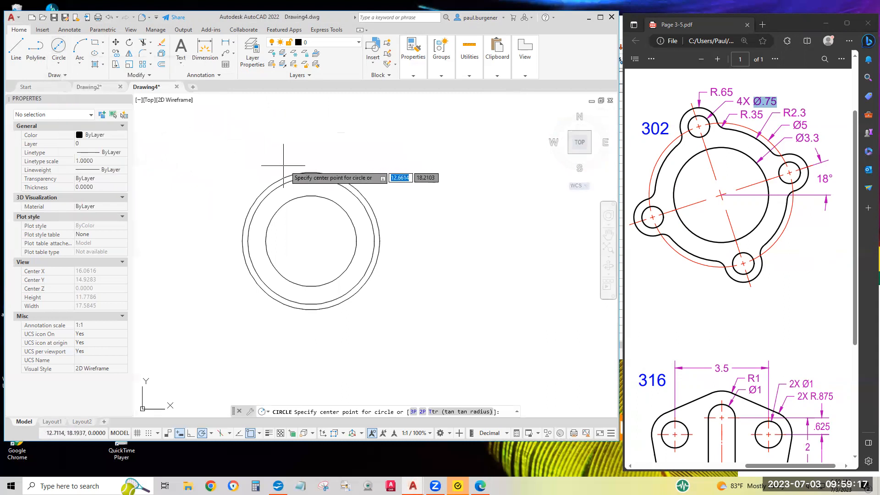
click(311, 173)
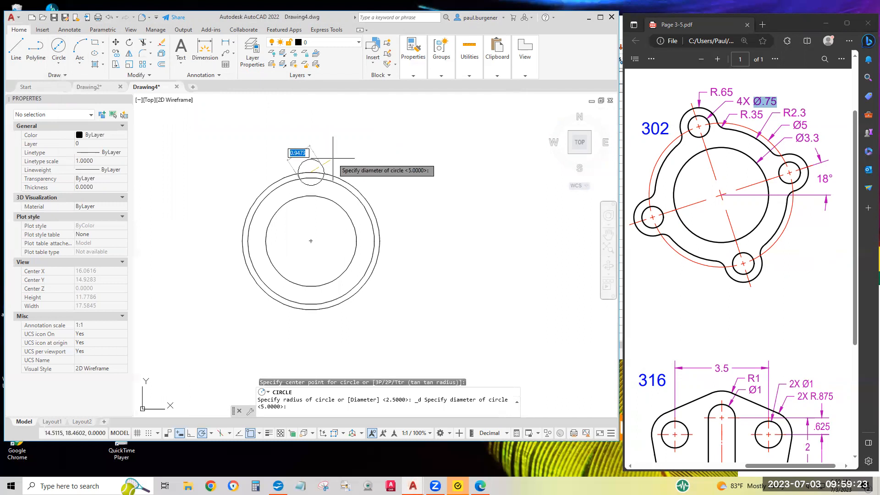
text(.75)
key(Return)
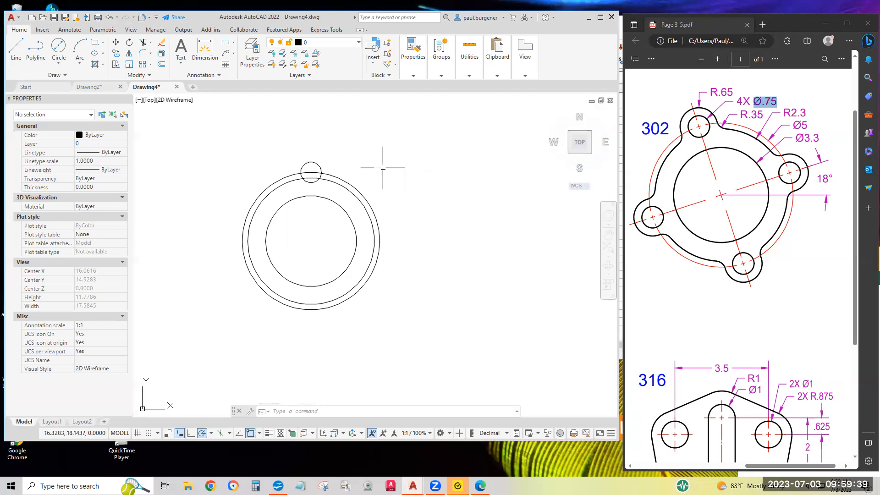
Draw a lug circle of radius 0.65 concentric with the 0.75 diameter hole at the top of the bolt circle
click(58, 65)
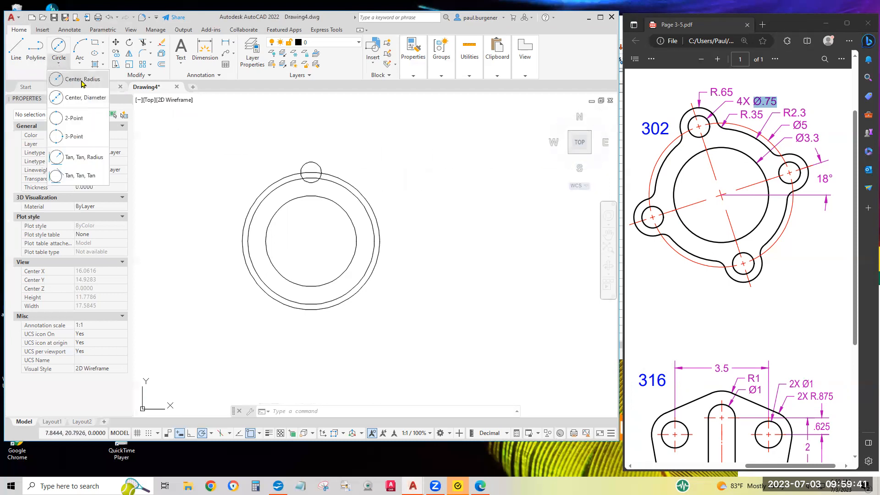
click(82, 80)
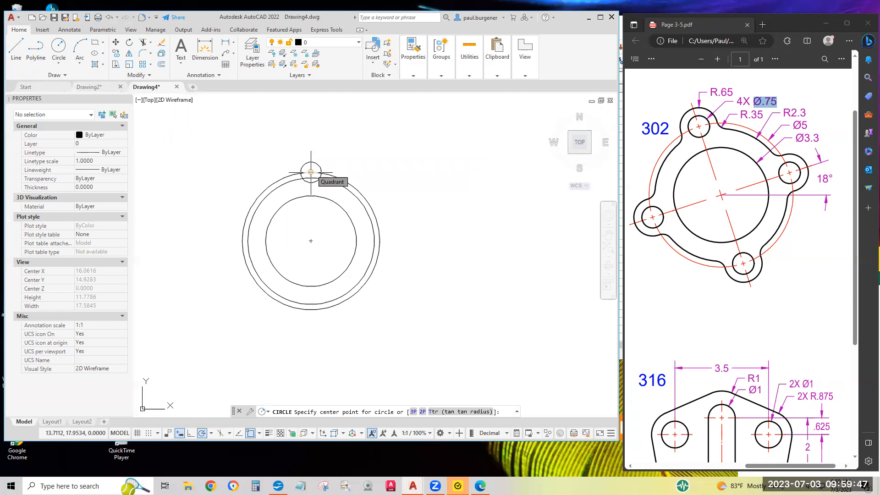
scroll(311, 173, up, 5)
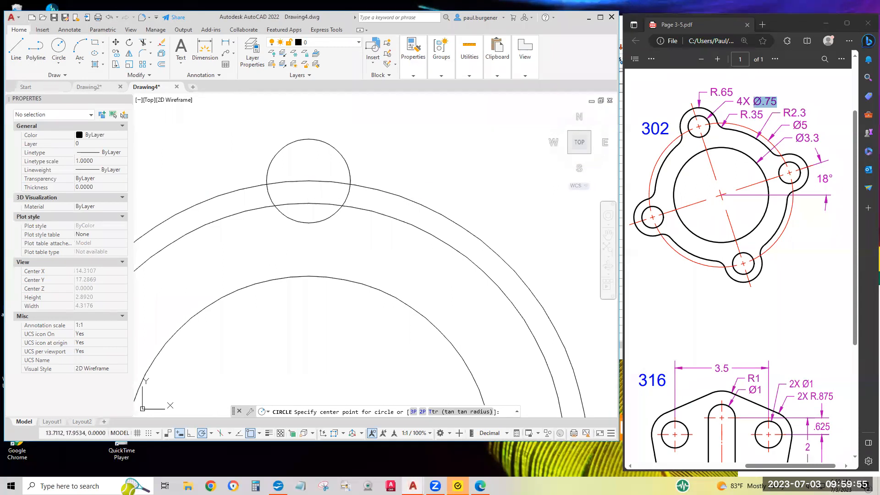
click(309, 180)
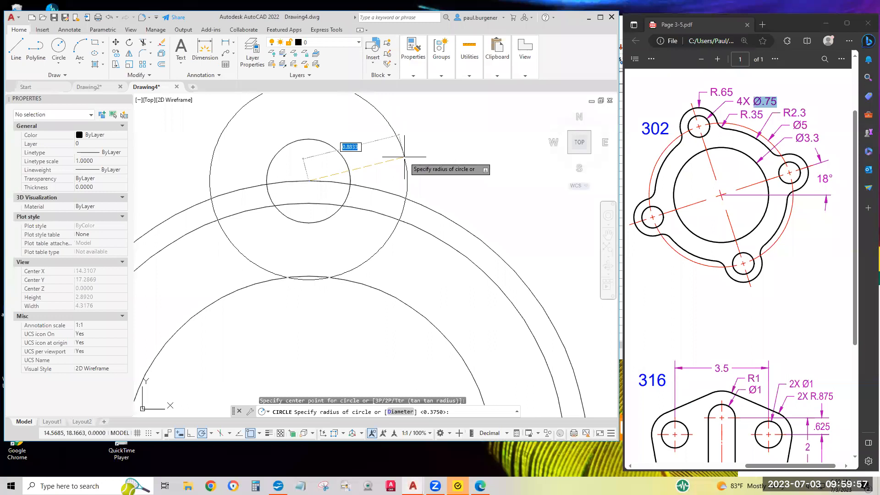
text(.65)
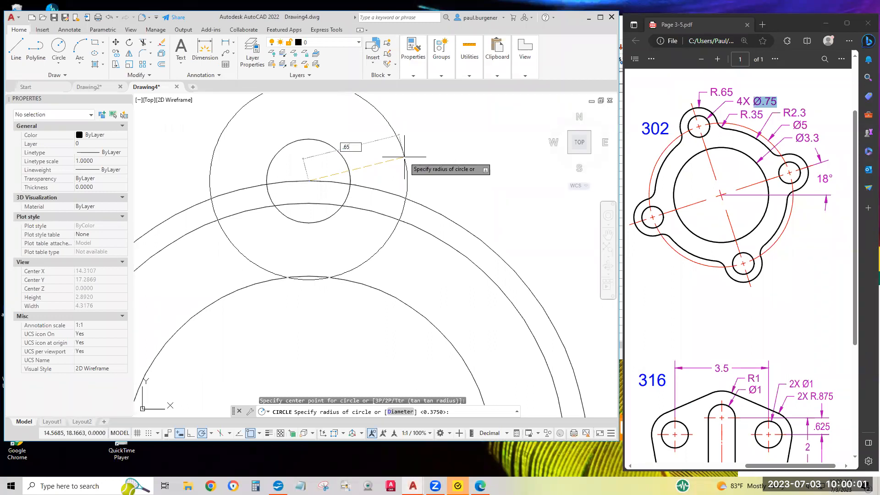
key(Return)
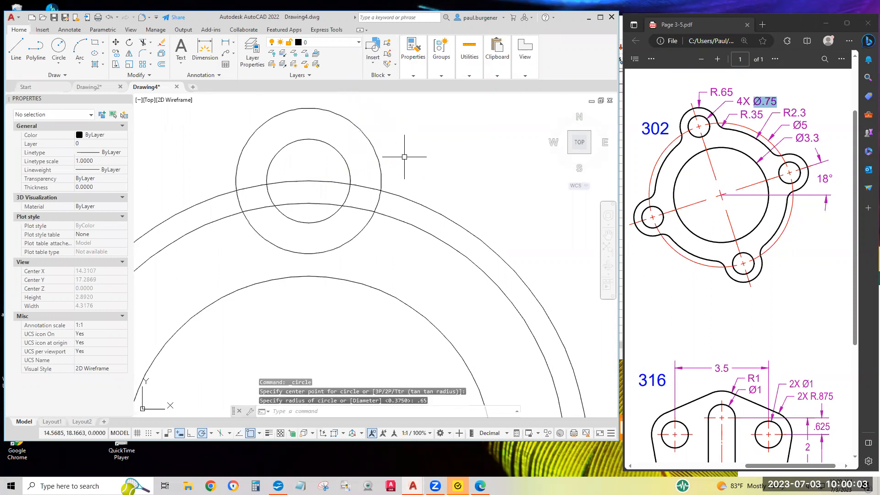
Examine the fillet radius callout between the lug and the outer circle of exercise 302 in the reference PDF
scroll(404, 156, down, 2)
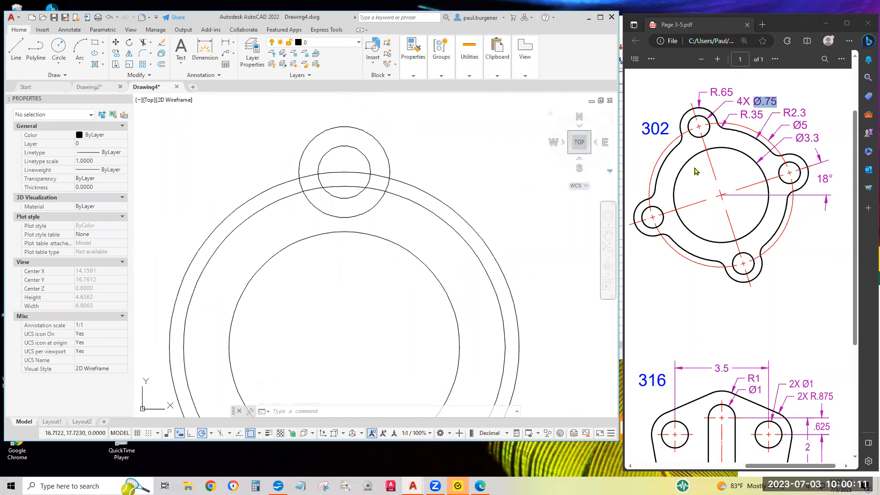
scroll(721, 129, up, 4)
scroll(719, 160, down, 4)
scroll(721, 154, up, 2)
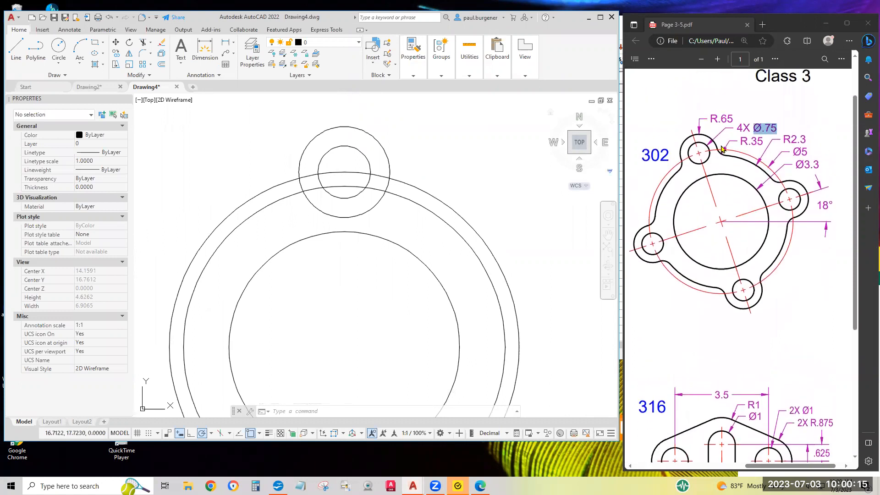
ctrl+scroll(722, 149, up, 6)
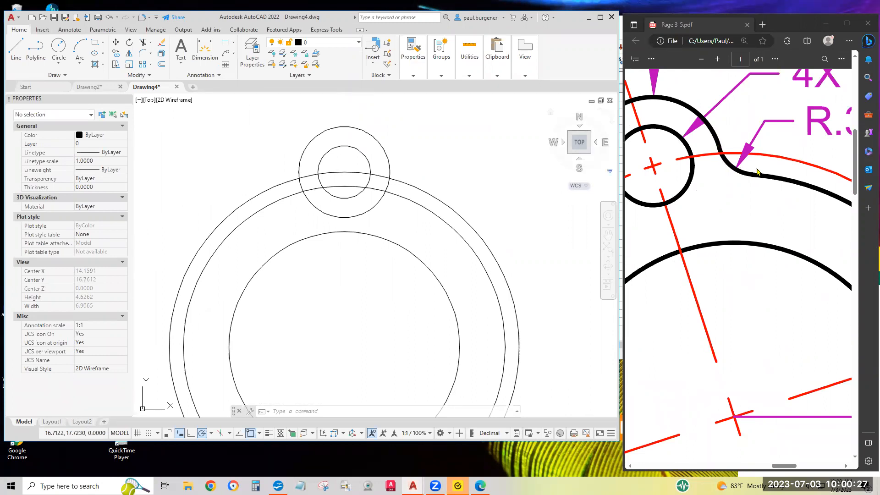
ctrl+scroll(745, 166, down, 3)
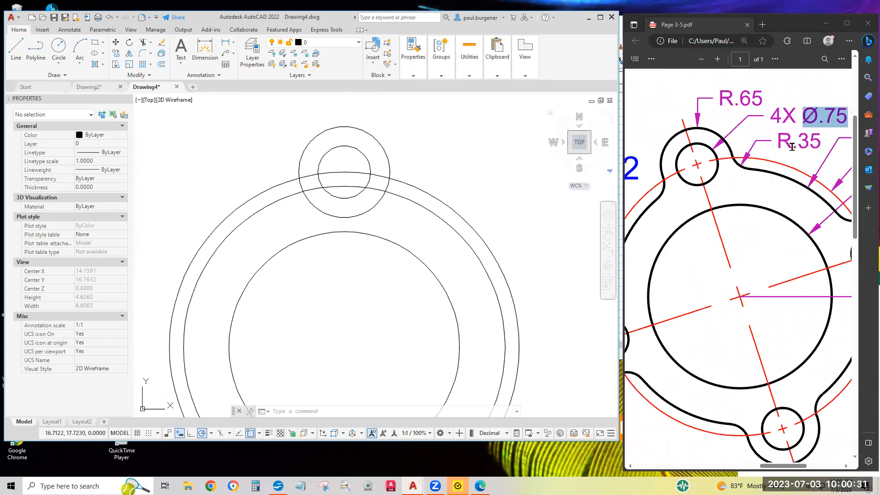
drag(778, 140, 819, 140)
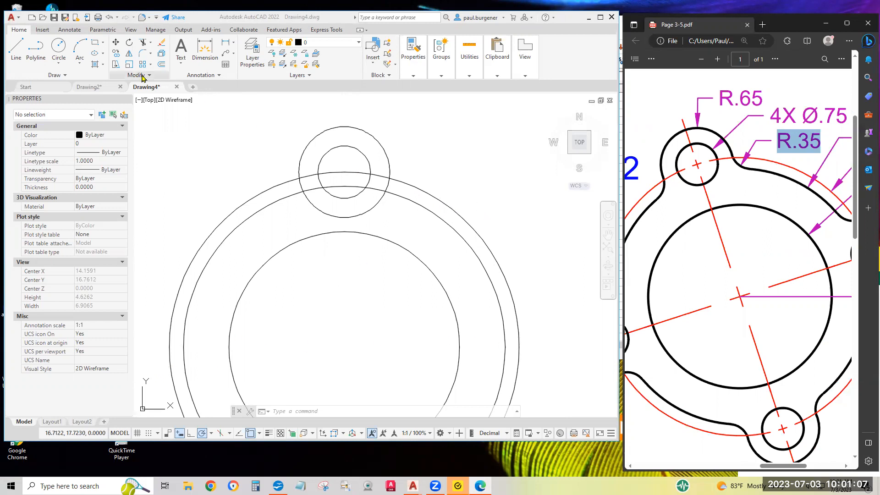
Erase the 5 diameter bolt circle from the drawing
click(199, 18)
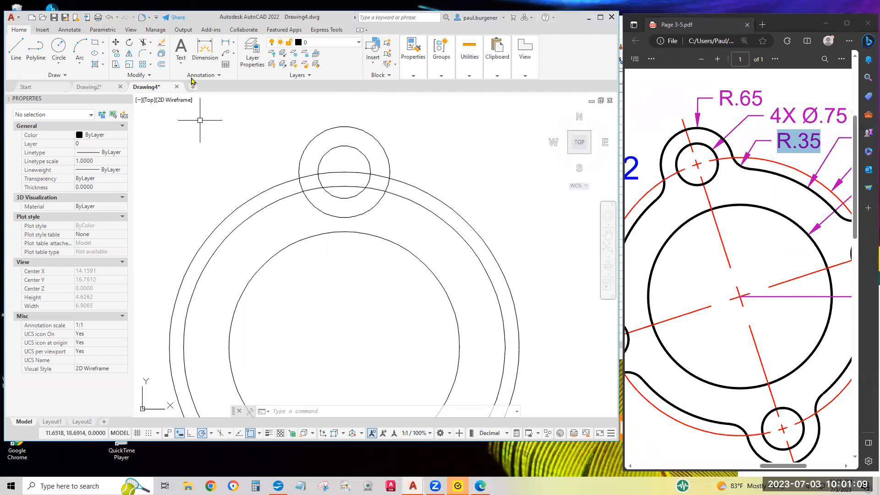
click(162, 43)
click(266, 160)
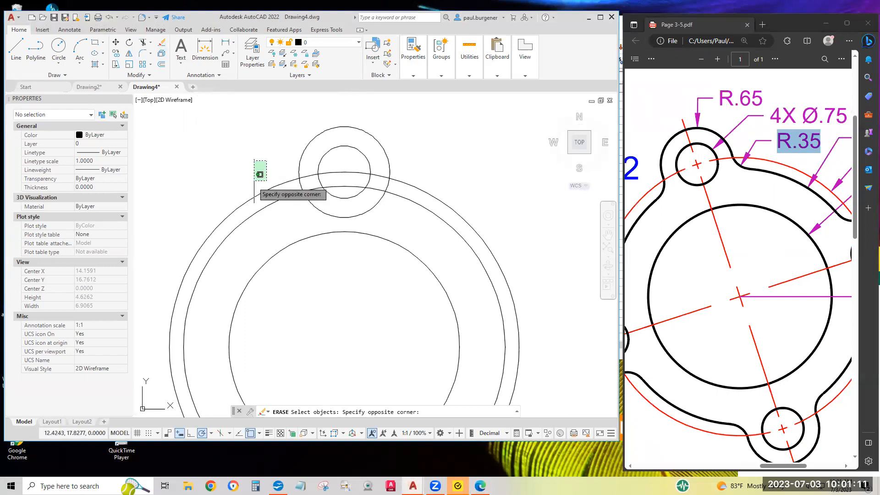
click(243, 197)
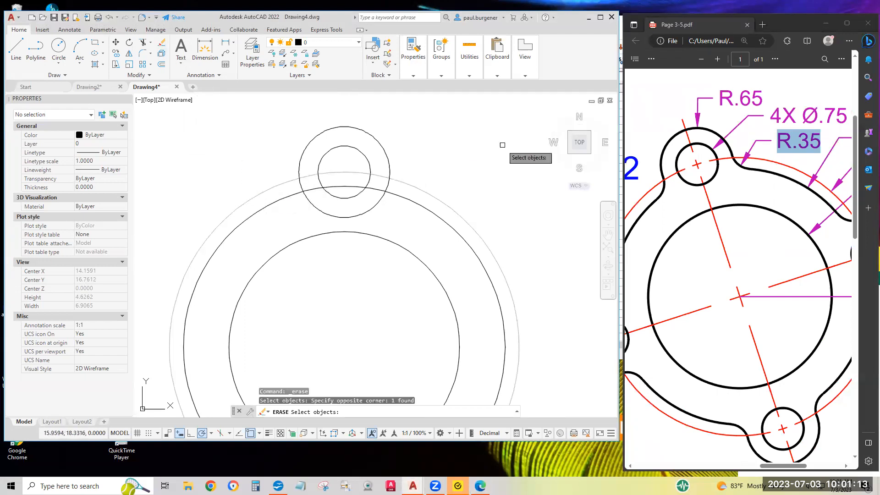
key(Return)
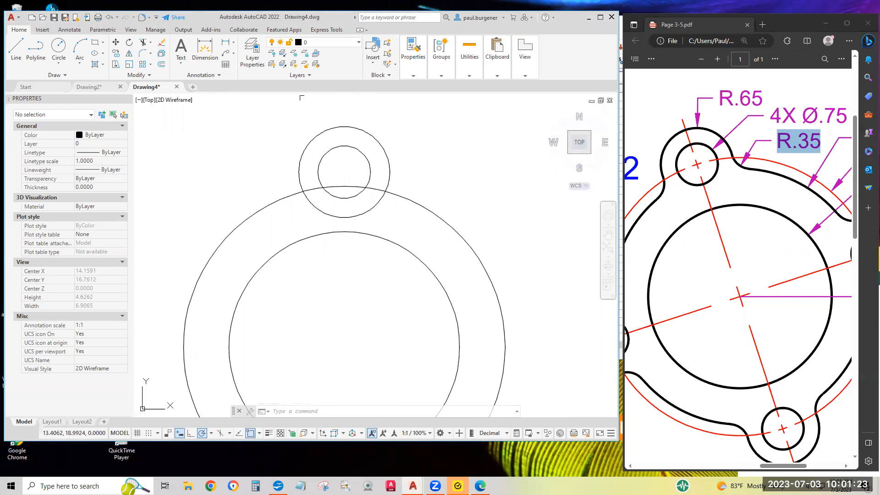
Fillet the right side of the 0.65 radius lug circle to the 2.3 radius outer circle with radius 0.35
click(144, 54)
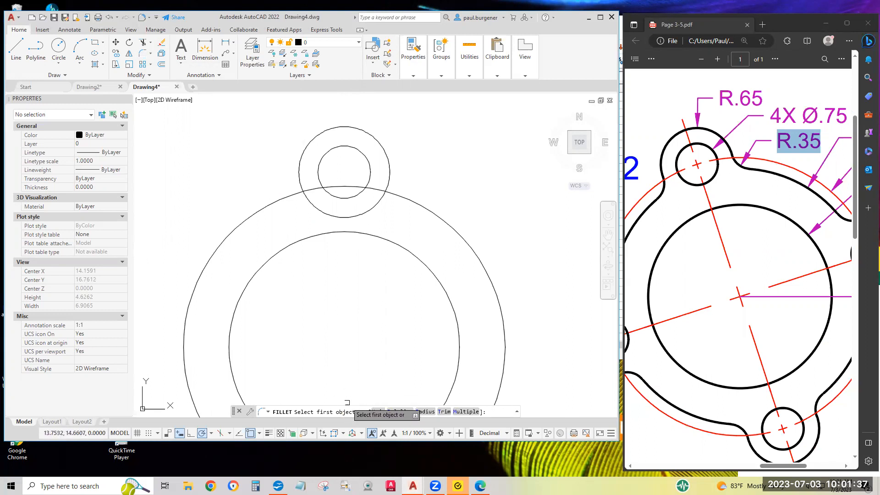
click(425, 412)
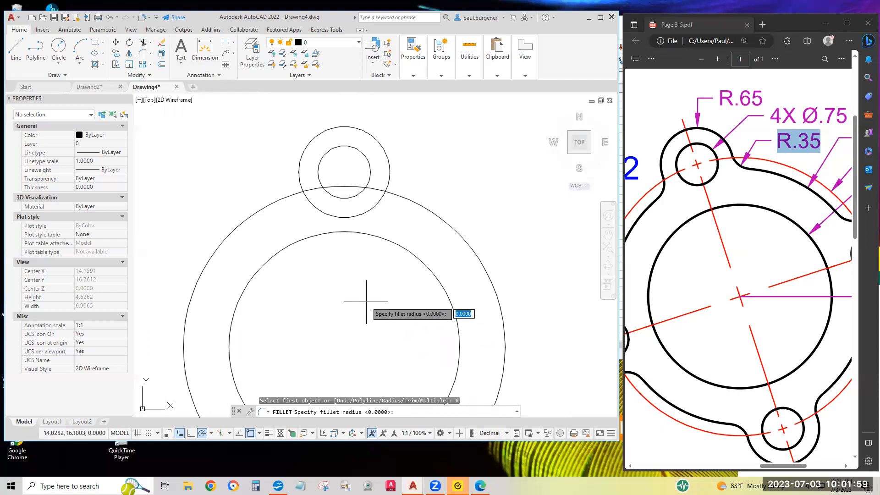
text(.)
key(Return)
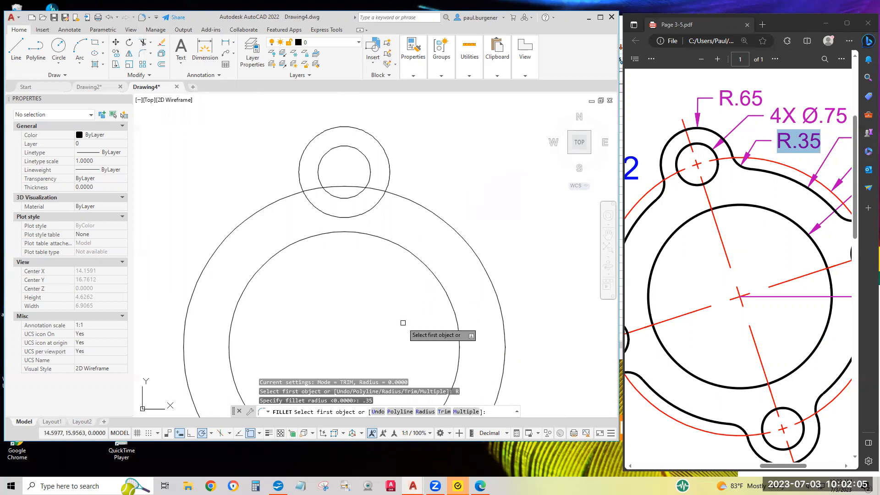
click(391, 176)
click(405, 198)
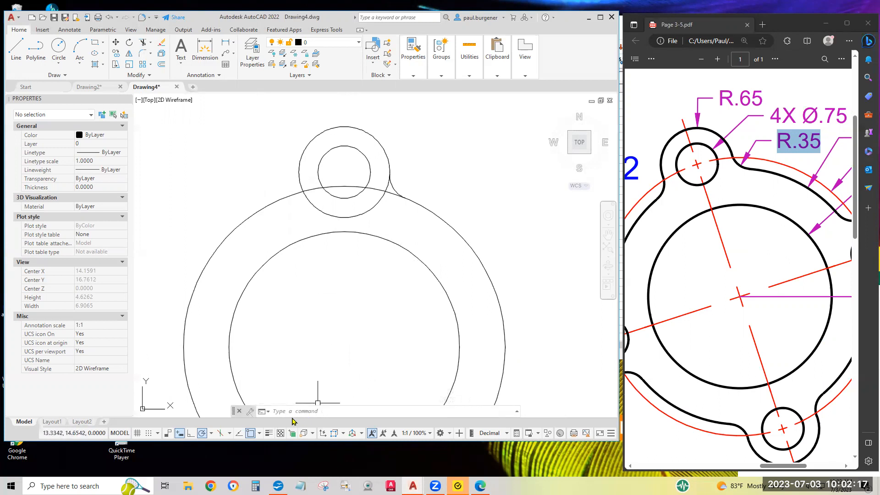
Fillet the left side of the lug circle to the outer circle with the same 0.35 radius
text(f)
key(Return)
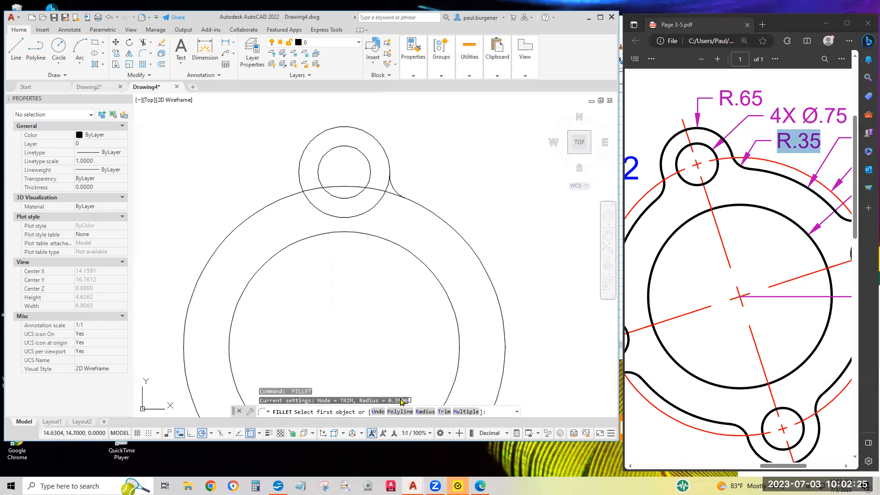
click(300, 175)
click(289, 197)
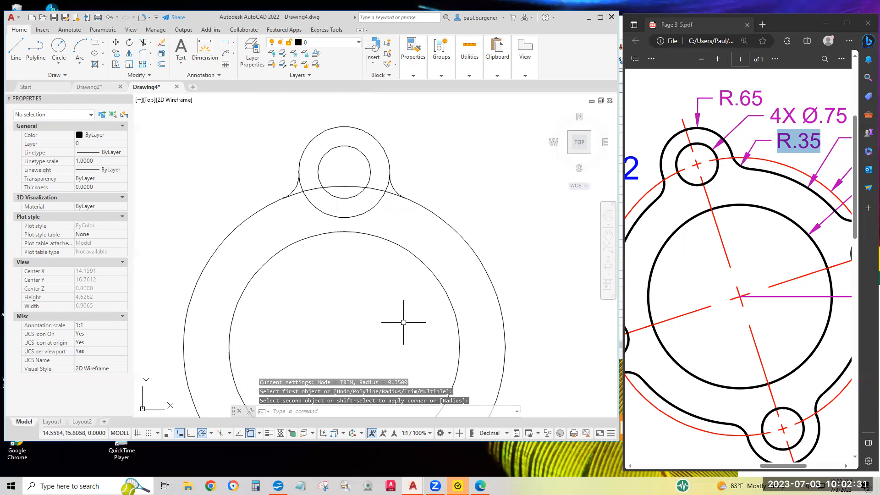
Trim away the lower portion of the 0.65 radius lug circle between the two fillets
scroll(417, 312, down, 2)
middle_drag(416, 312, 373, 230)
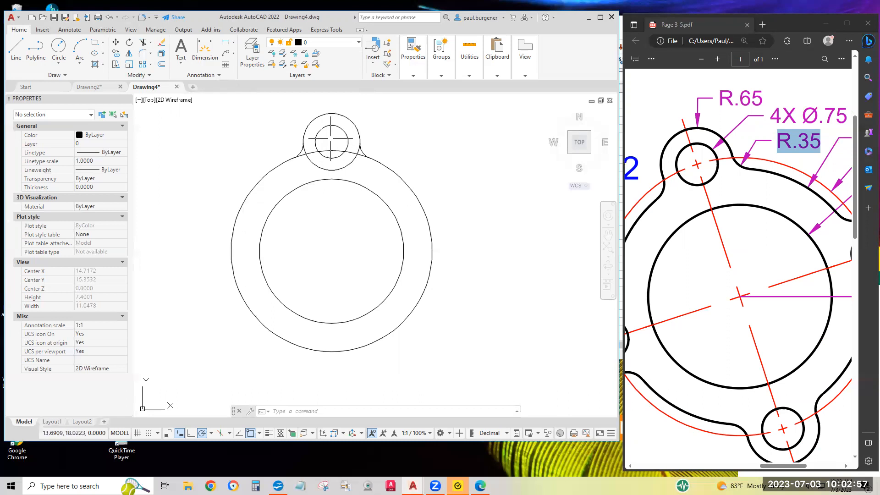
click(143, 44)
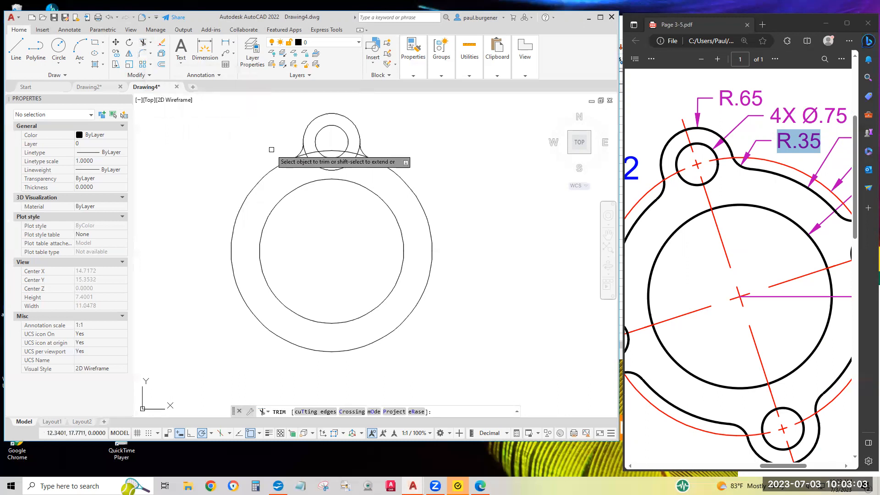
scroll(308, 167, up, 2)
scroll(308, 167, up, 2)
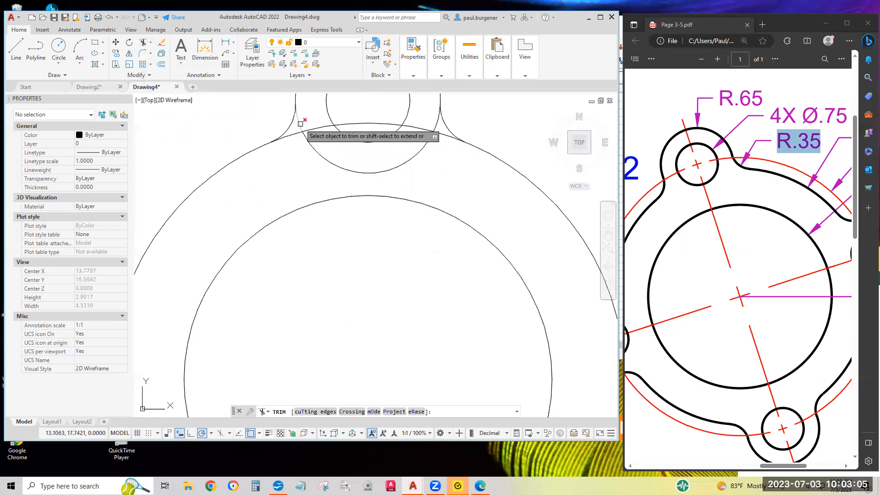
click(308, 131)
click(312, 141)
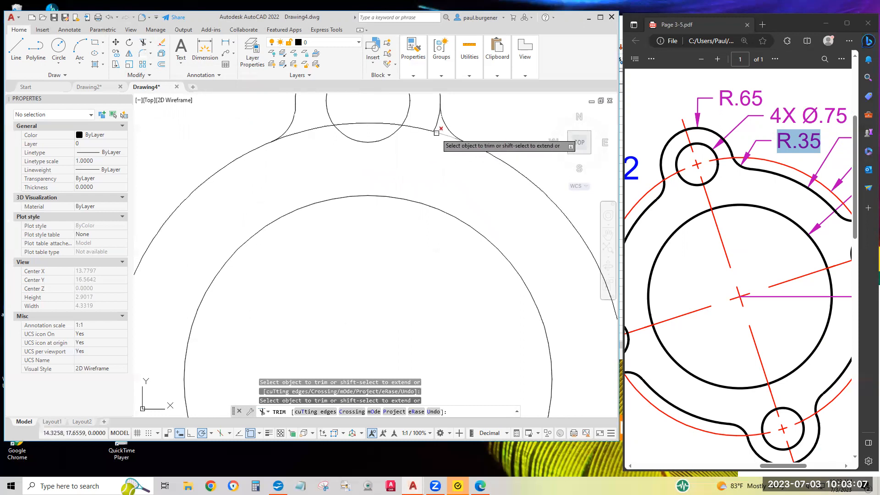
scroll(440, 156, down, 6)
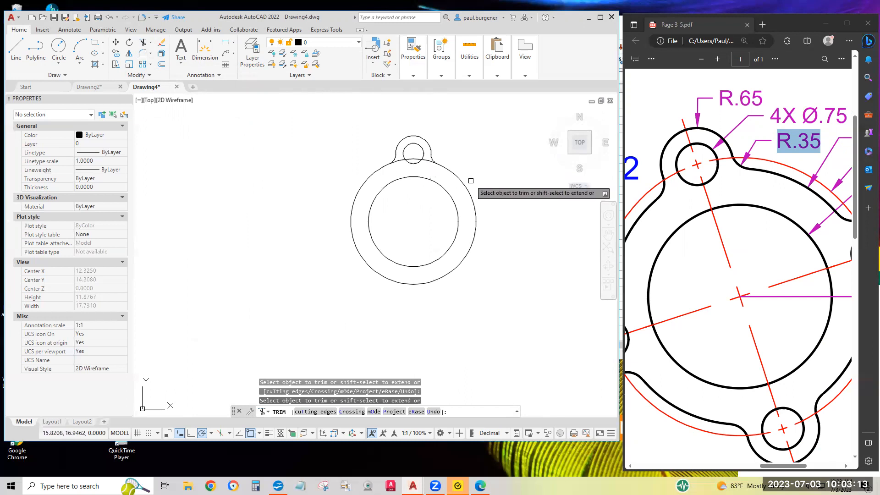
key(Return)
middle_drag(472, 181, 375, 197)
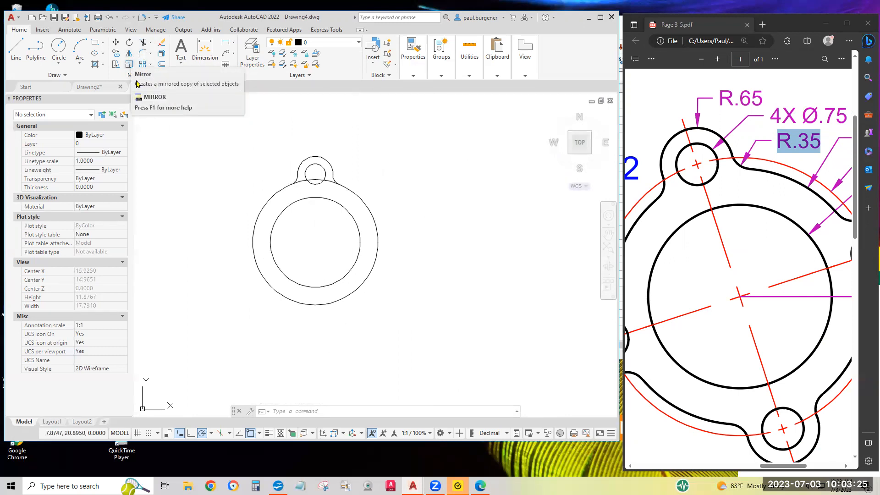
click(353, 372)
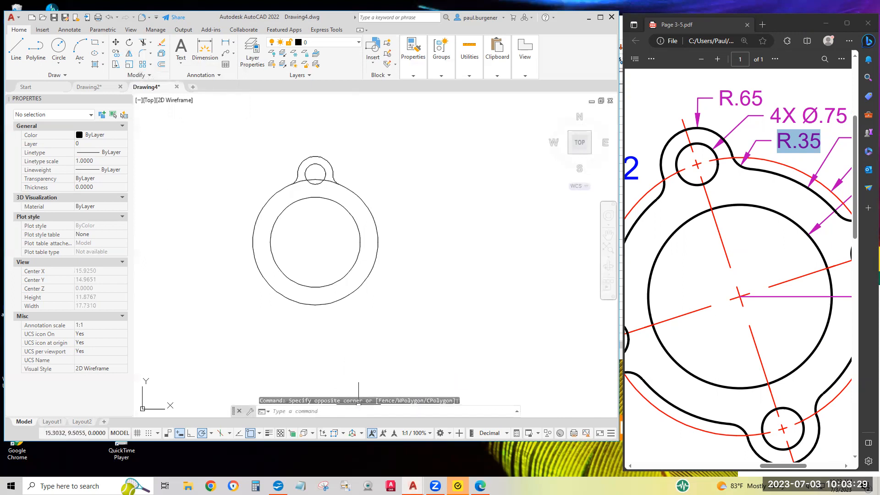
click(387, 366)
click(384, 363)
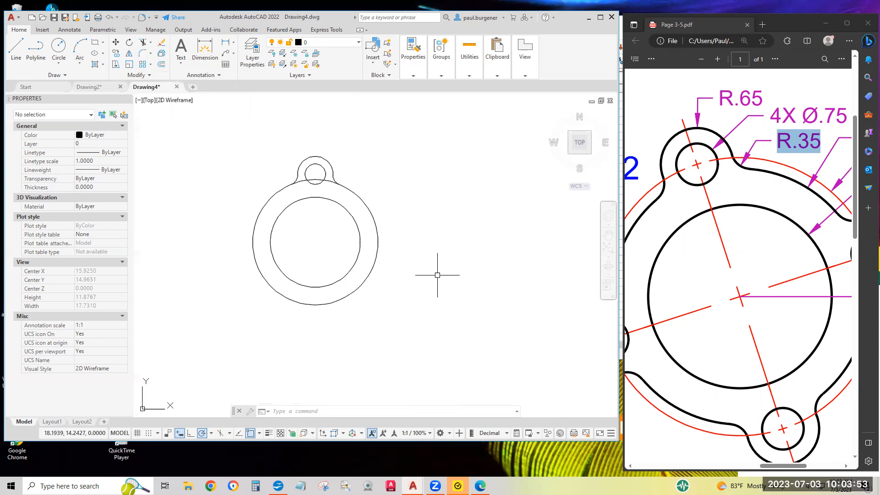
Mirror the top lug outline, its hole and both fillets across the flange's horizontal centreline, keeping the source objects
click(129, 56)
click(272, 140)
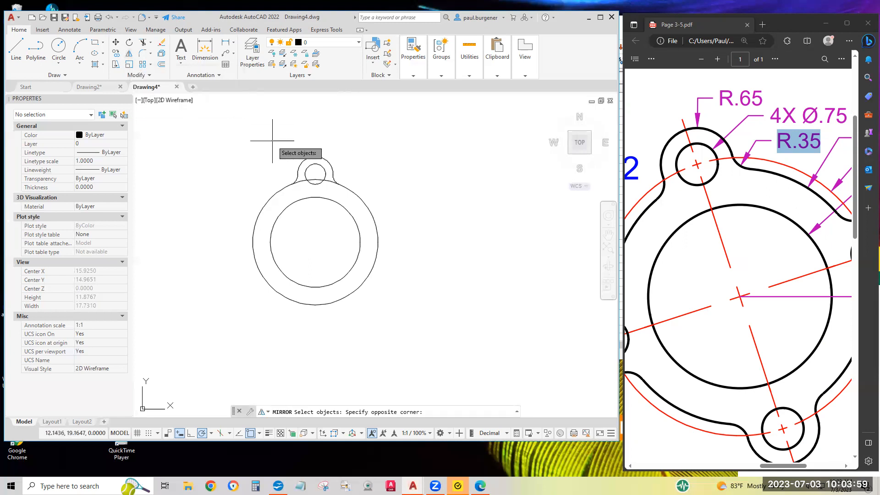
click(361, 192)
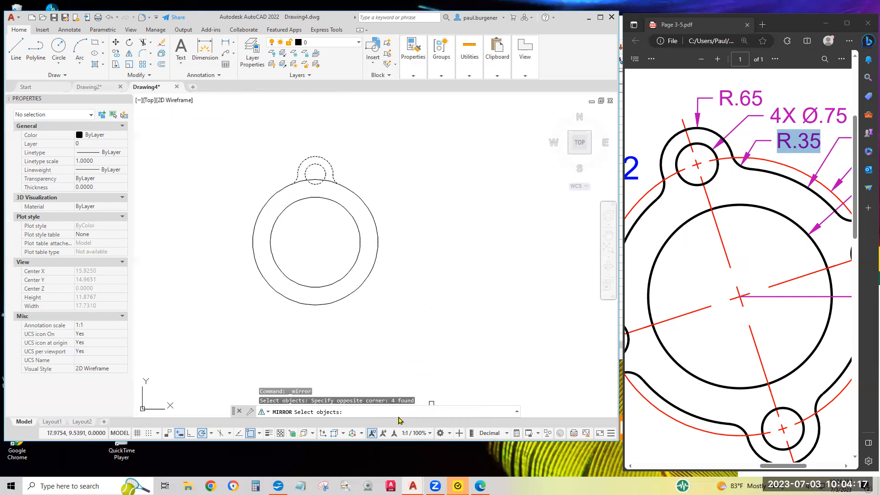
key(Return)
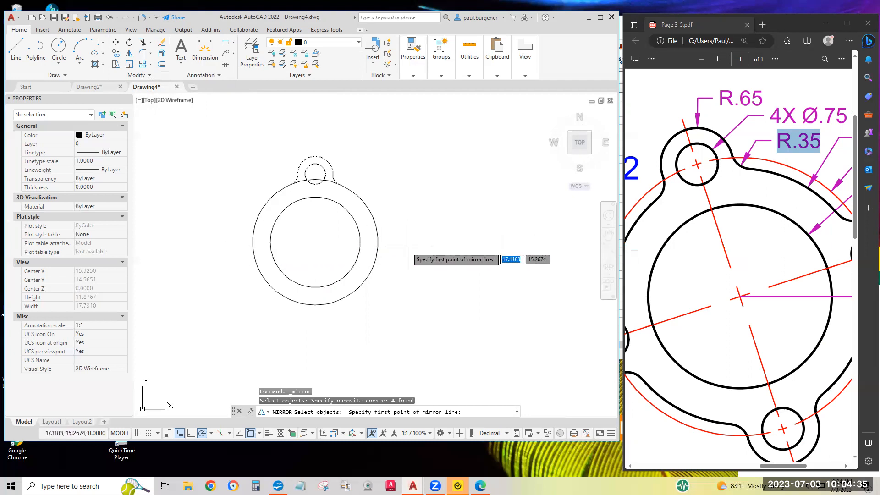
click(378, 242)
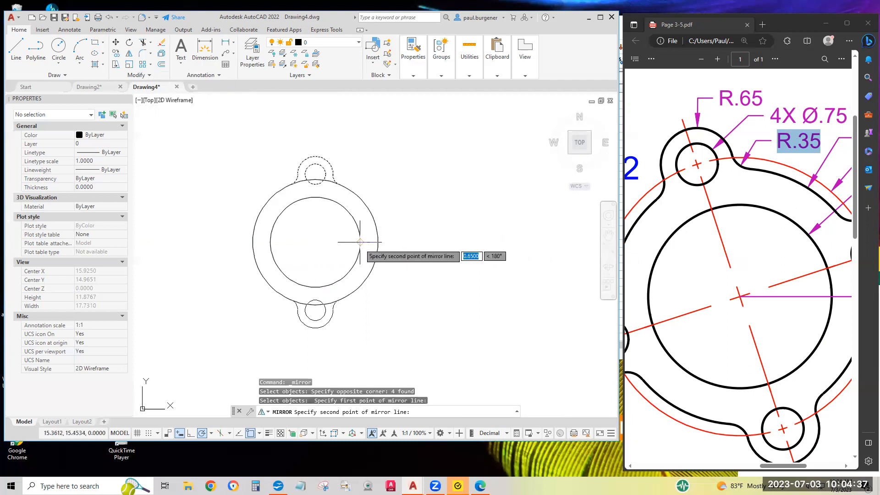
click(360, 248)
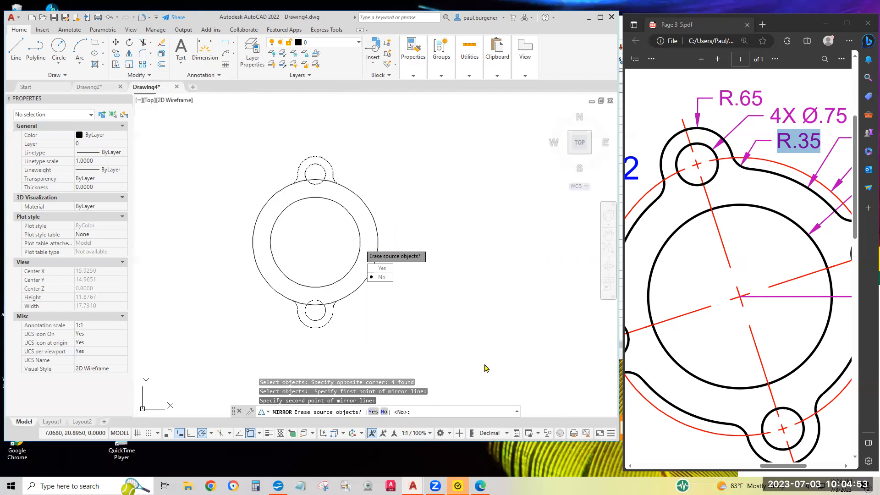
key(Return)
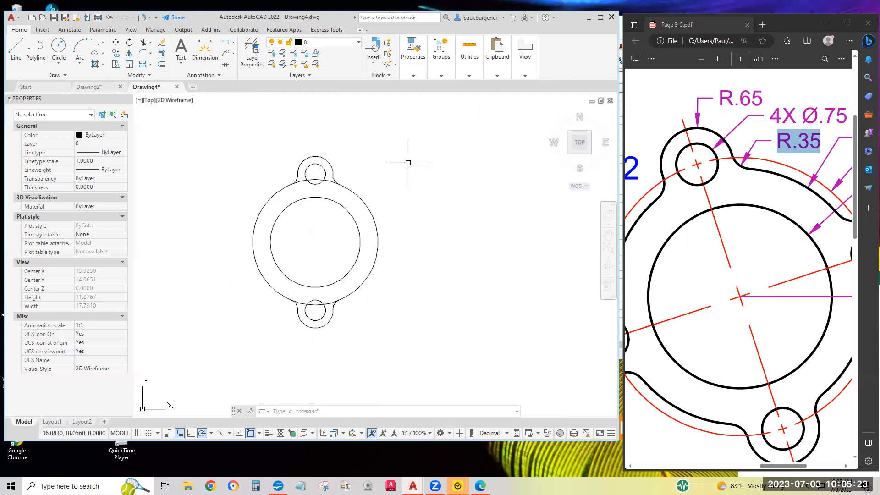
Set the polar tracking angle increment to 45 degrees
click(211, 433)
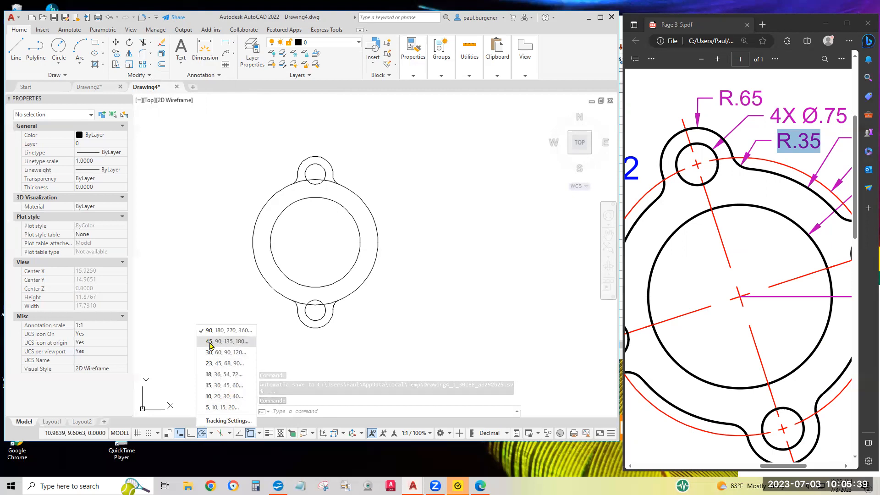
click(210, 341)
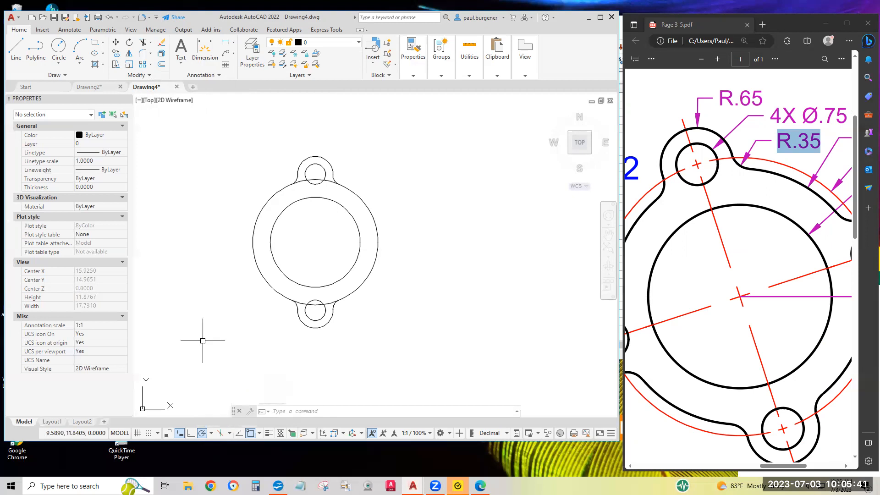
click(212, 434)
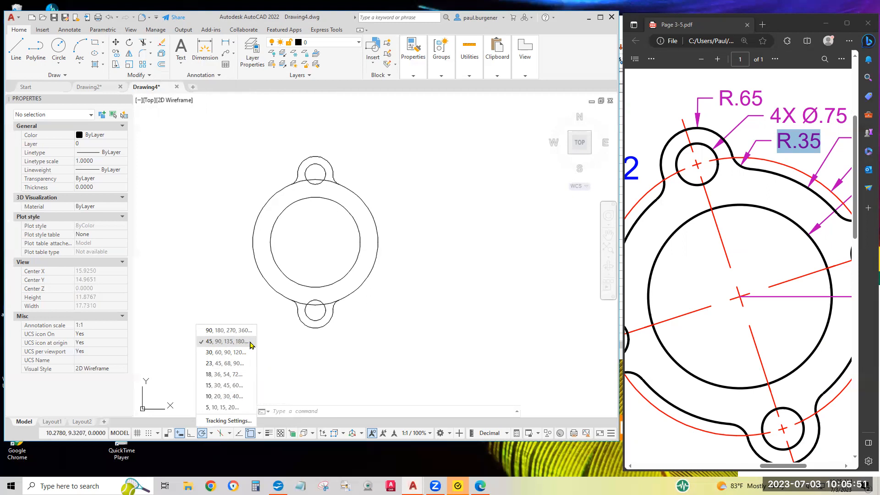
click(347, 367)
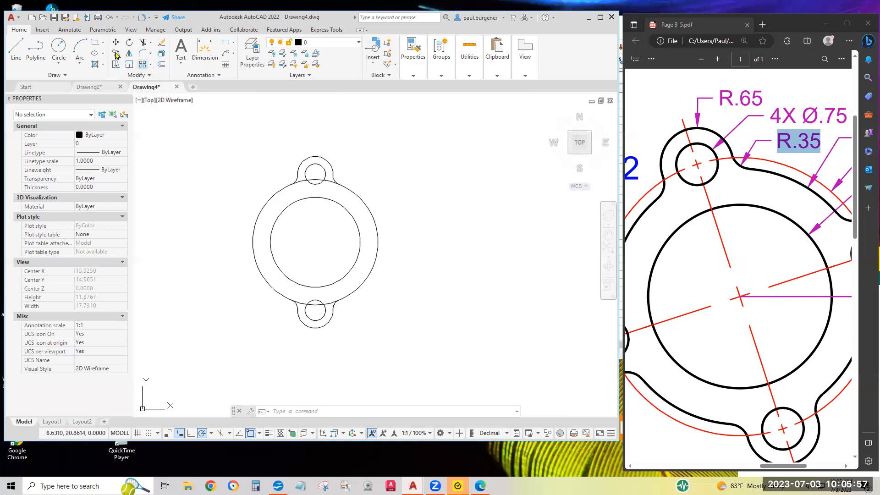
Mirror the top and bottom lugs with their holes and fillets across a 45-degree line through the flange centre, keeping the source objects
click(129, 54)
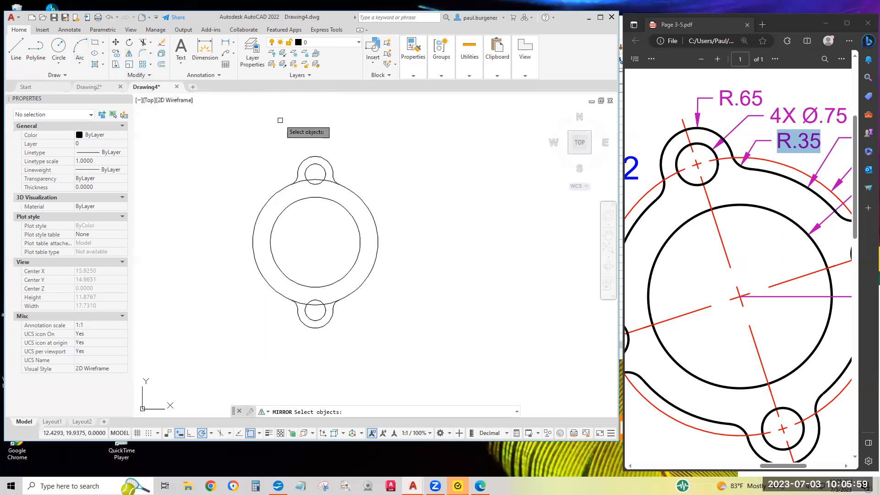
click(275, 137)
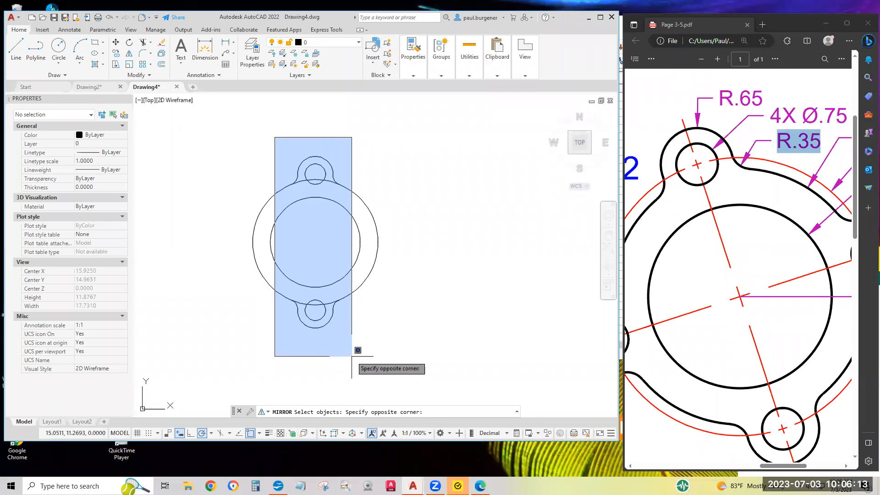
click(352, 356)
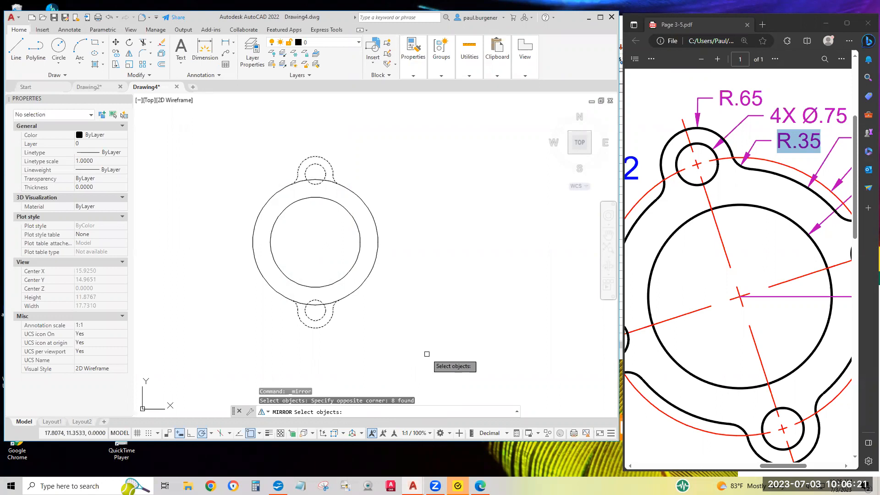
key(Return)
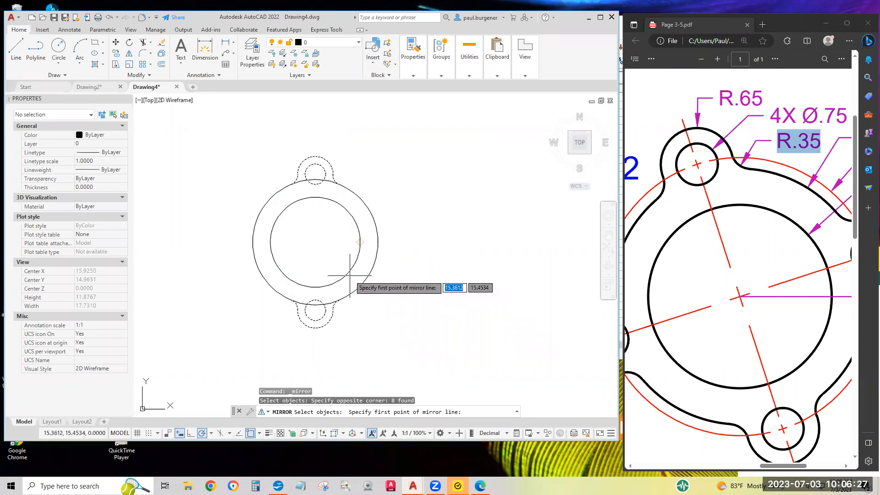
click(315, 241)
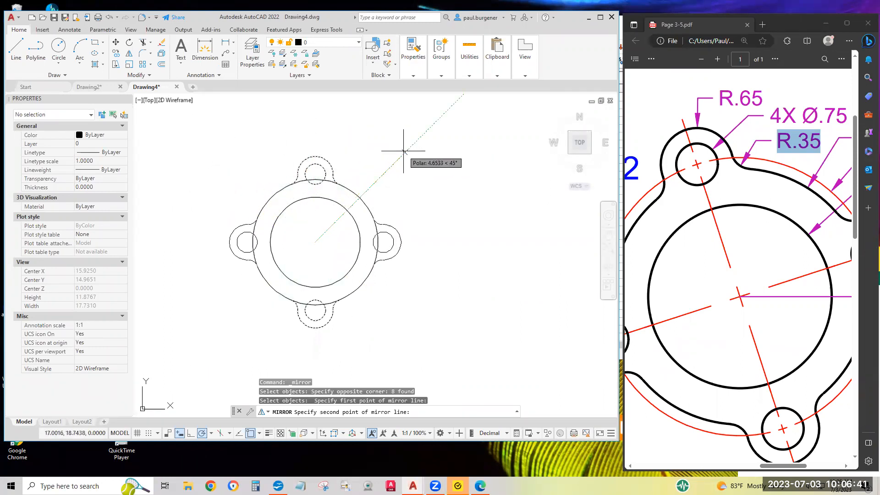
click(424, 137)
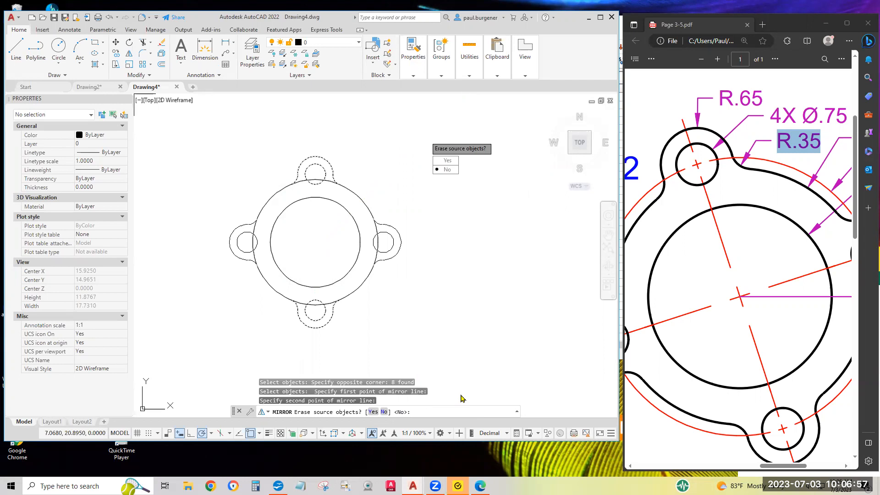
key(Return)
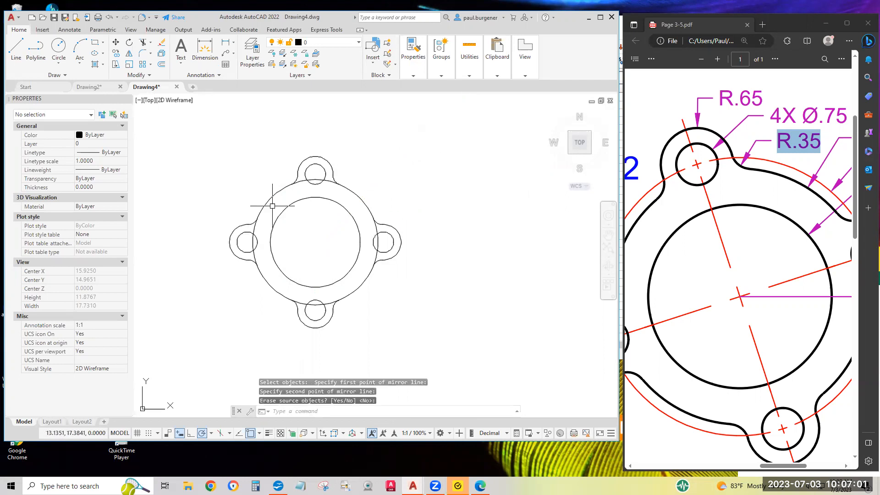
Trim away the parts of the 2.3 radius outer circle that run through the top and right lugs
click(143, 42)
scroll(284, 196, up, 6)
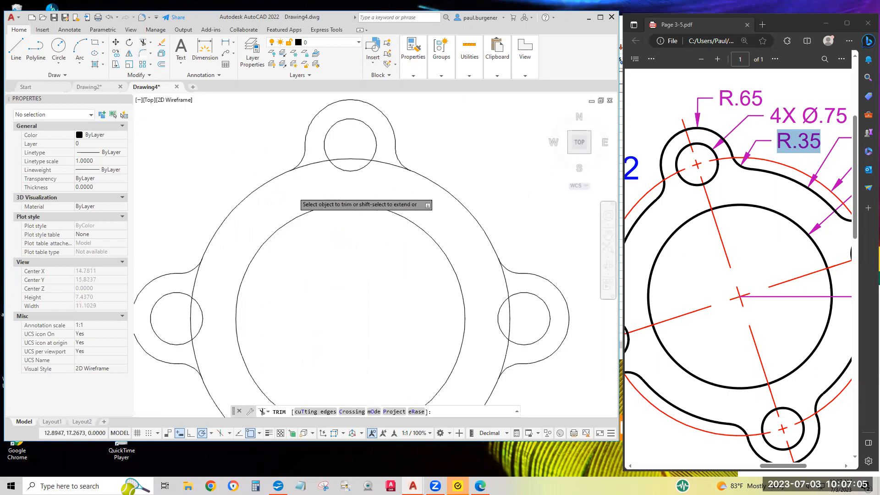
click(346, 145)
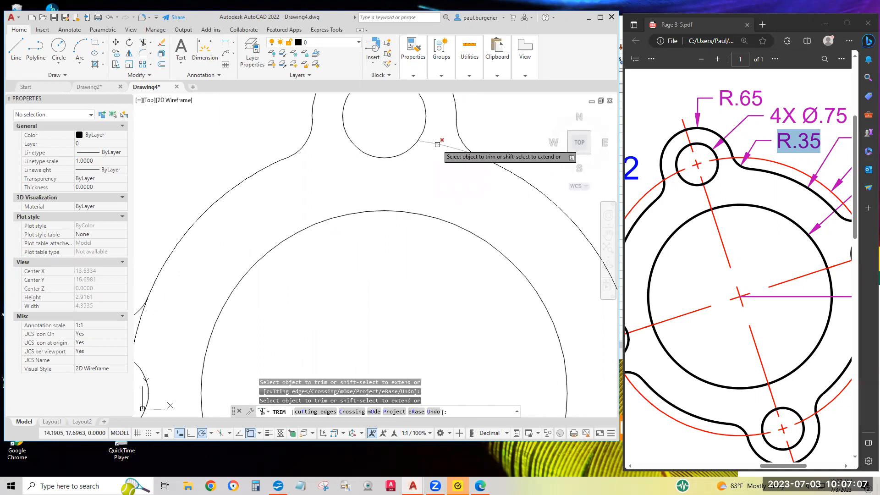
scroll(470, 257, down, 8)
scroll(486, 298, up, 4)
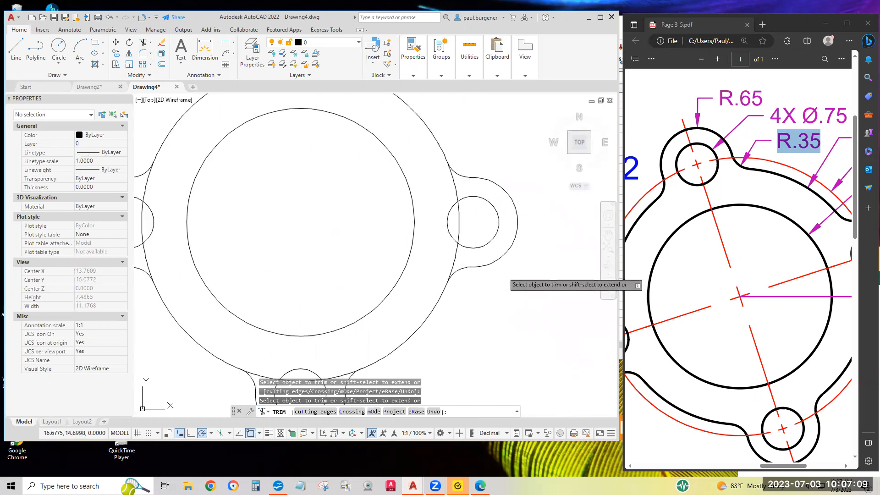
click(458, 190)
click(455, 255)
Trim the outer circle's arc out of the bottom lug and its hole
scroll(369, 295, down, 1)
middle_drag(368, 293, 398, 170)
scroll(346, 210, up, 1)
scroll(346, 211, up, 2)
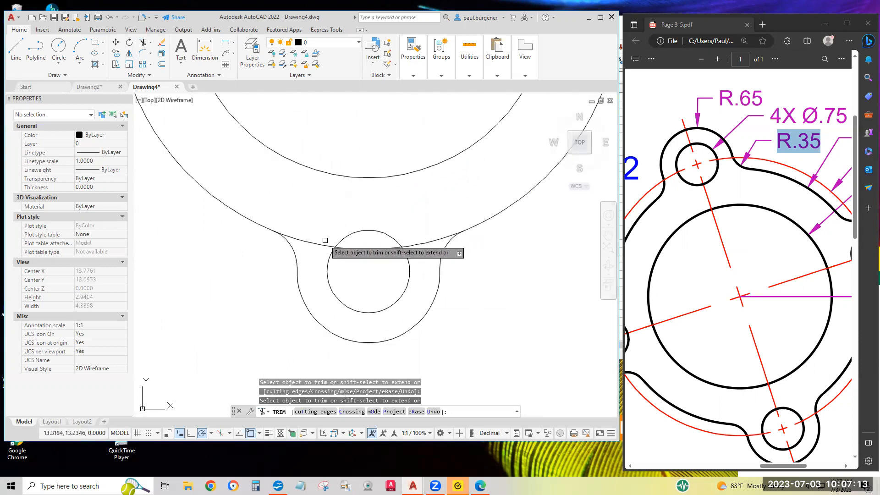
click(366, 248)
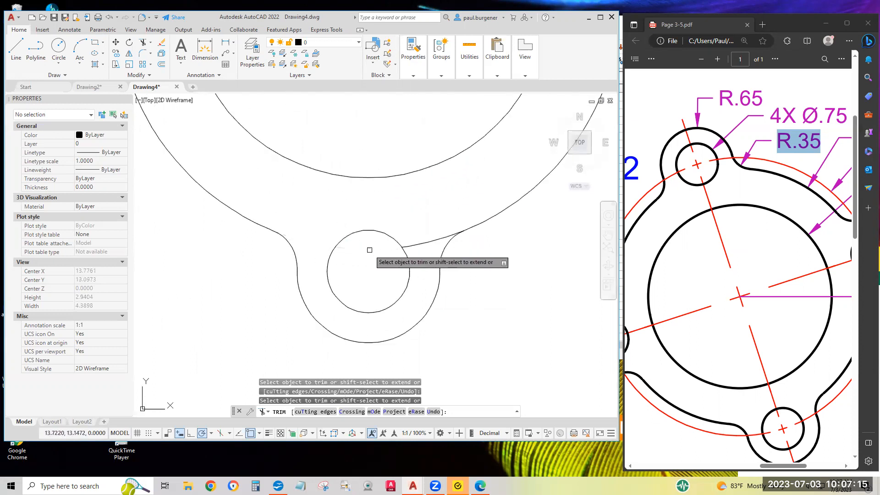
Trim the outer circle's arc out of the left lug, leaving one continuous flange outline, and end the trimming
scroll(374, 205, down, 3)
middle_drag(321, 178, 364, 245)
scroll(352, 211, up, 2)
click(359, 211)
click(356, 239)
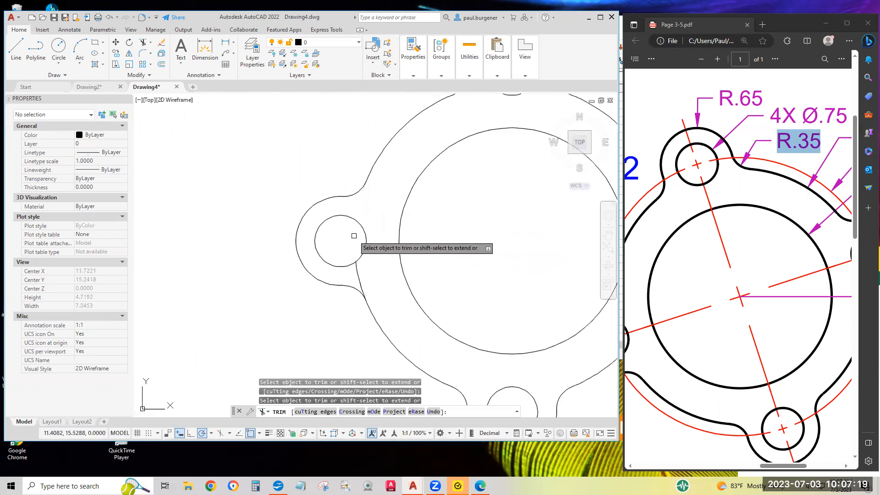
scroll(443, 252, down, 8)
middle_drag(468, 254, 355, 228)
scroll(356, 228, up, 3)
middle_drag(413, 253, 429, 287)
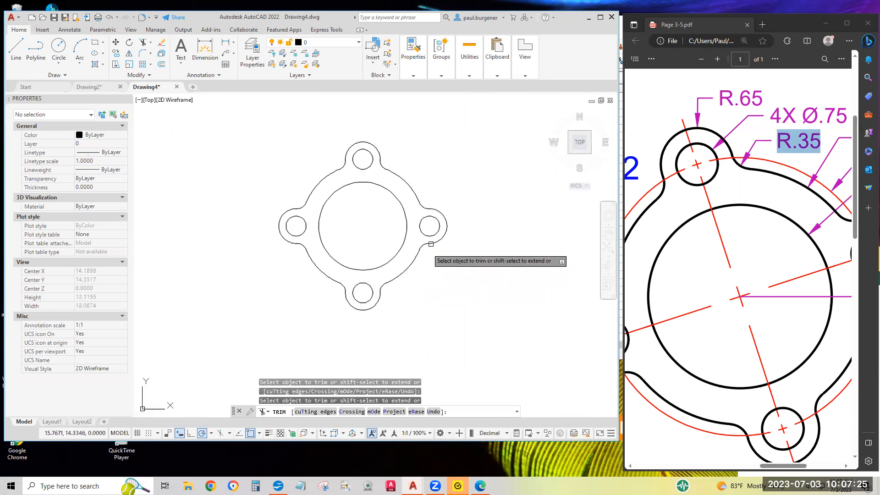
scroll(348, 218, up, 2)
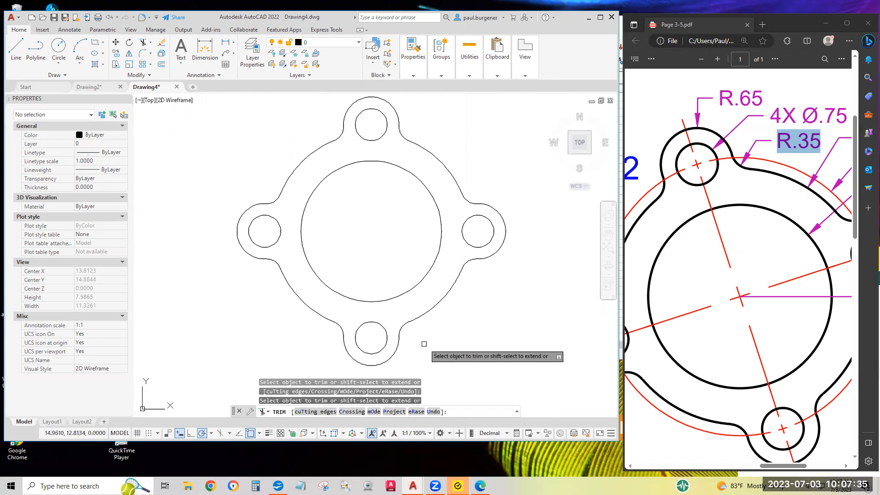
key(Return)
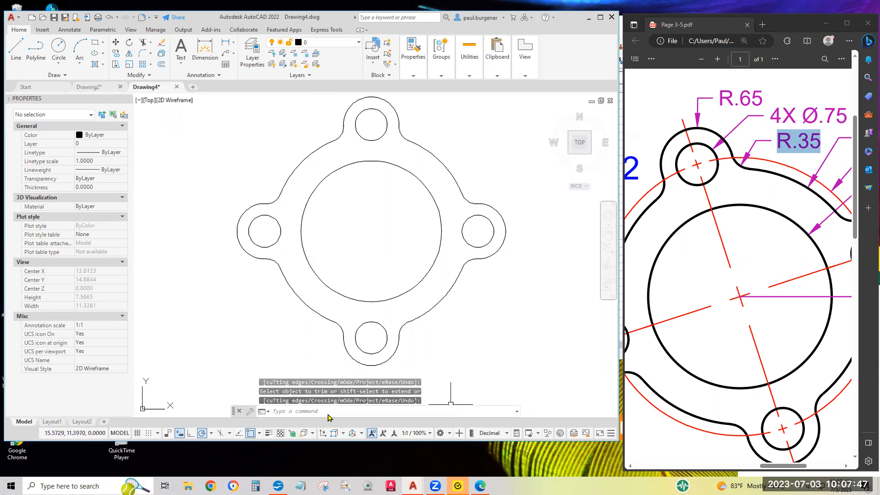
Rotate the entire flange 18 degrees about its centre, following the angle dimension in the reference PDF
click(750, 329)
middle_click(782, 300)
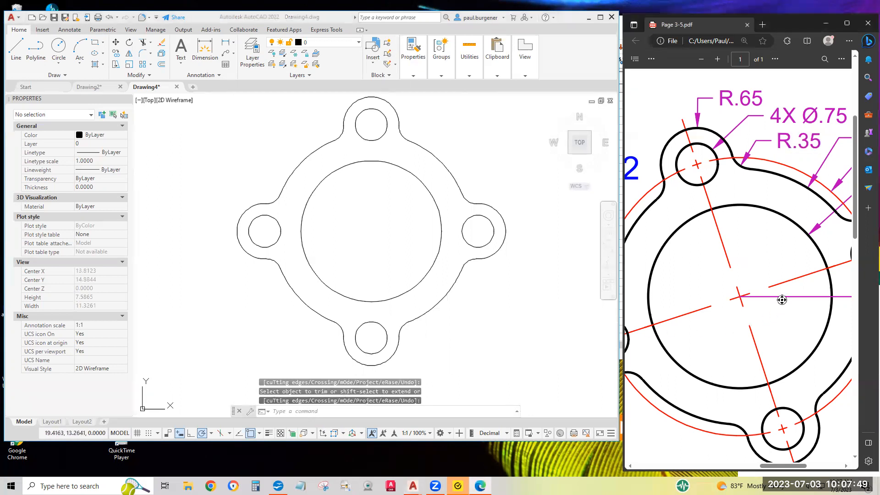
middle_click(808, 298)
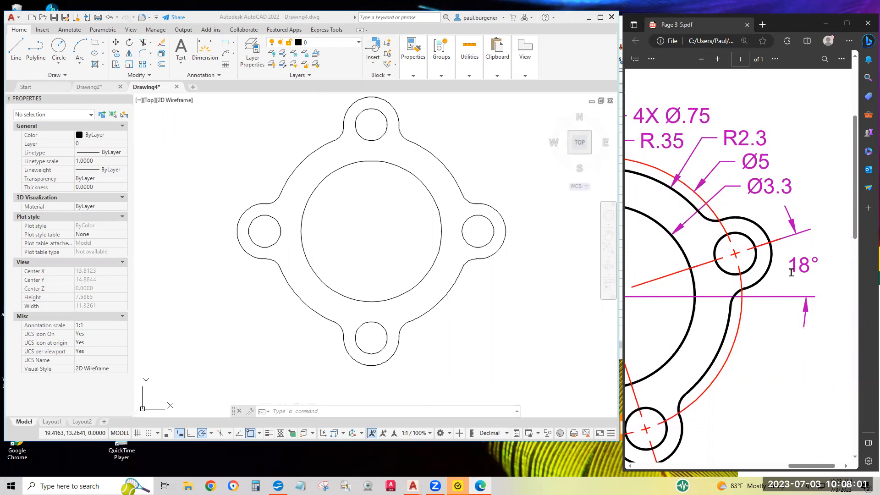
scroll(530, 291, down, 2)
click(531, 295)
middle_drag(412, 263, 326, 260)
scroll(326, 257, up, 2)
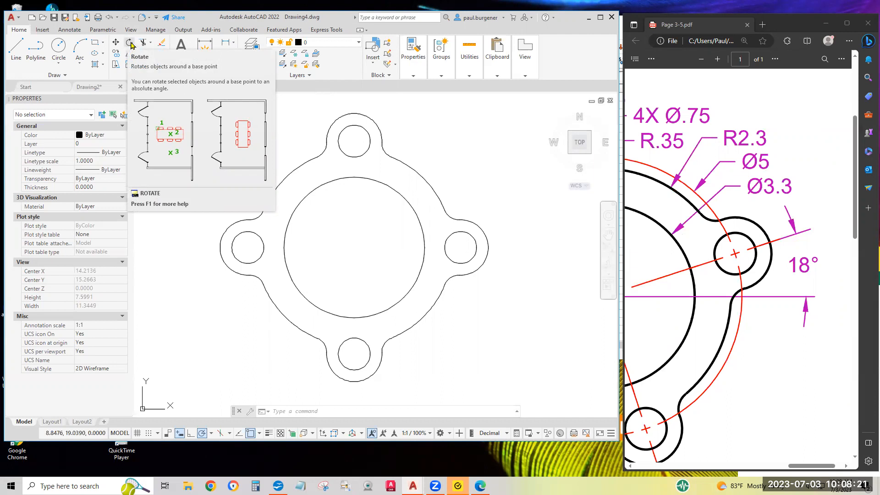
click(129, 44)
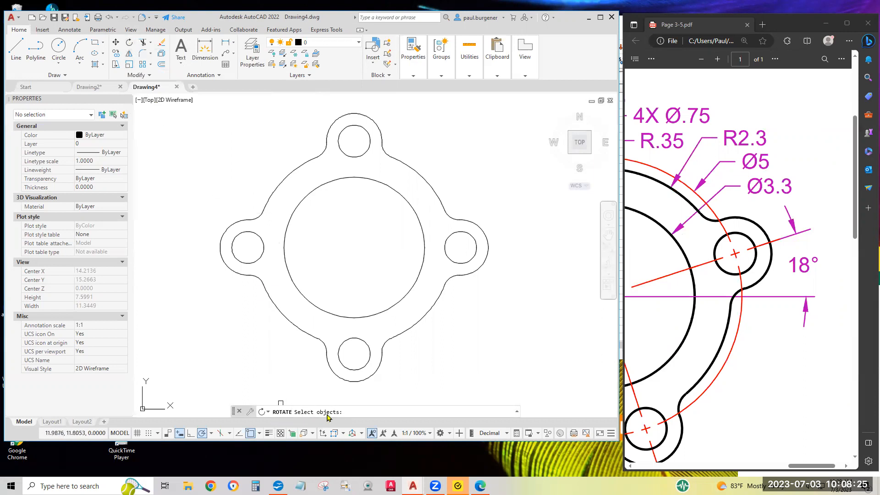
click(512, 393)
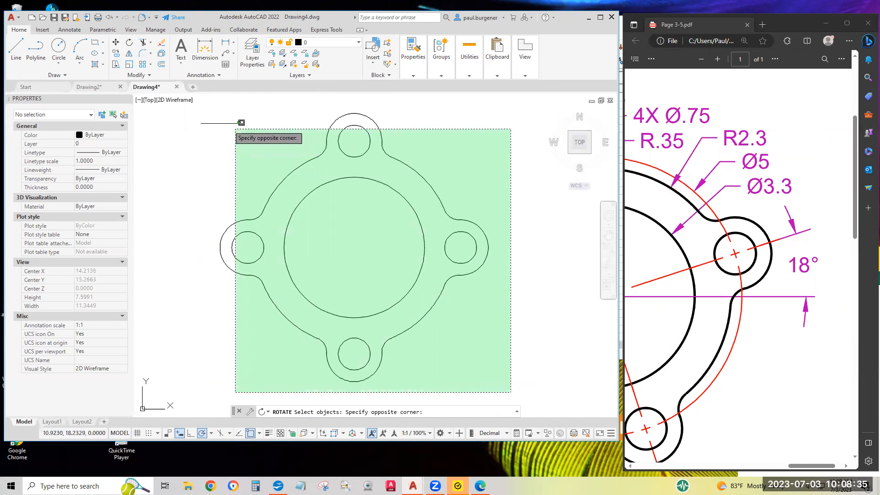
click(183, 107)
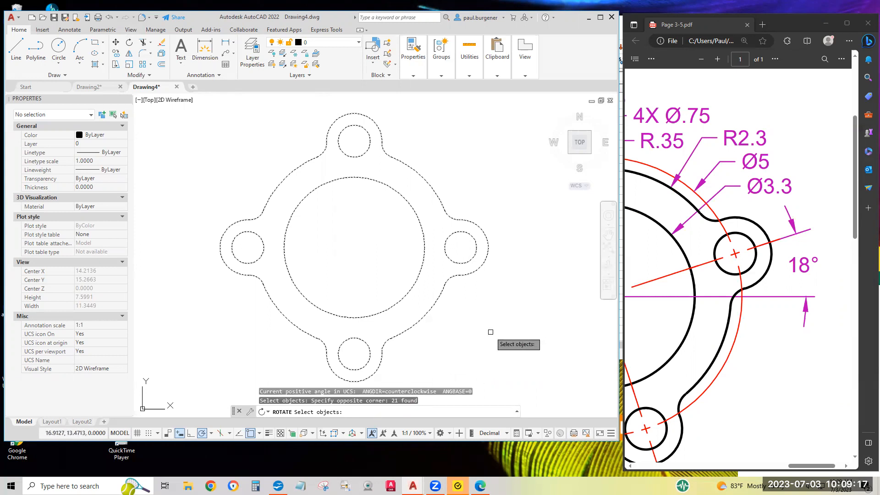
key(Return)
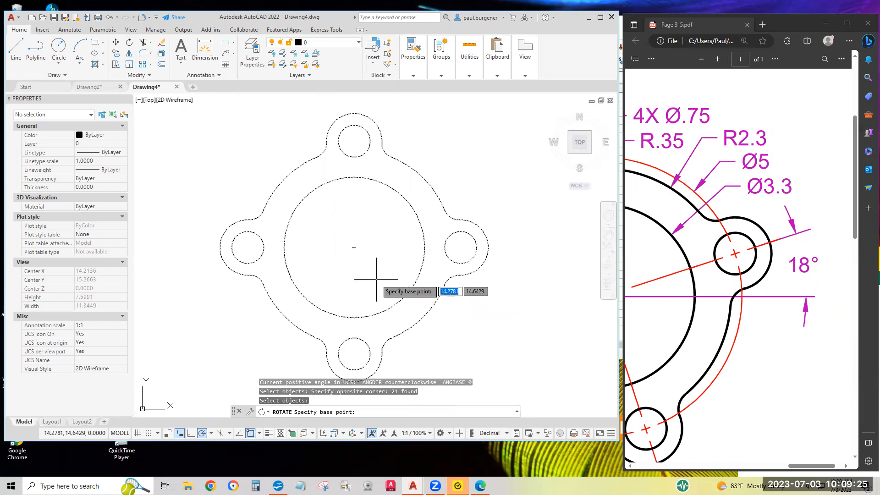
click(354, 247)
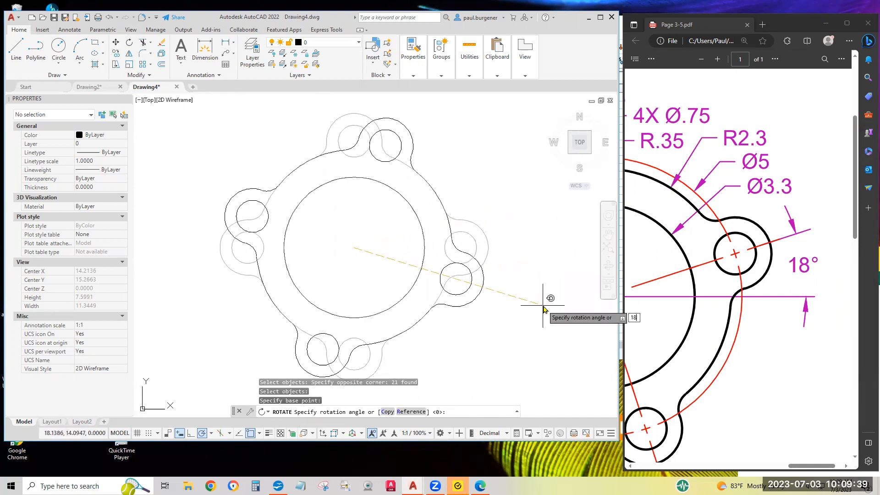
key(Return)
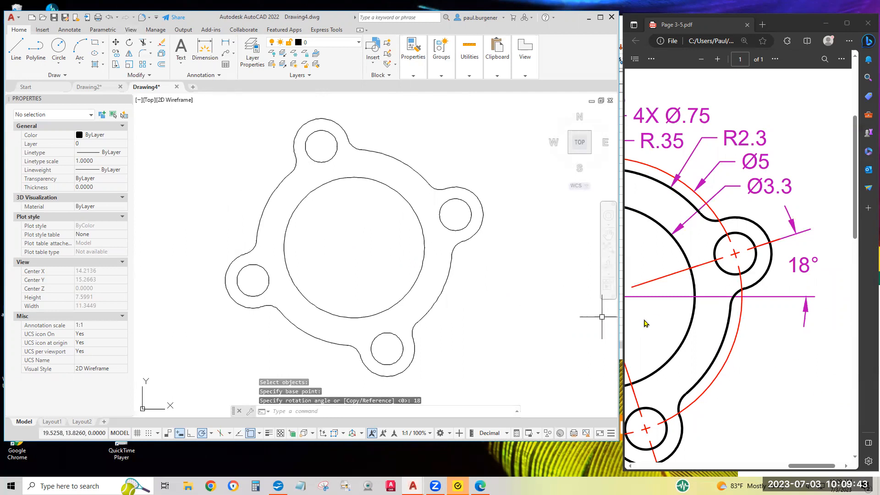
Compare the rotated flange with the full exercise 302 drawing in the reference PDF
scroll(644, 324, down, 2)
scroll(650, 294, up, 2)
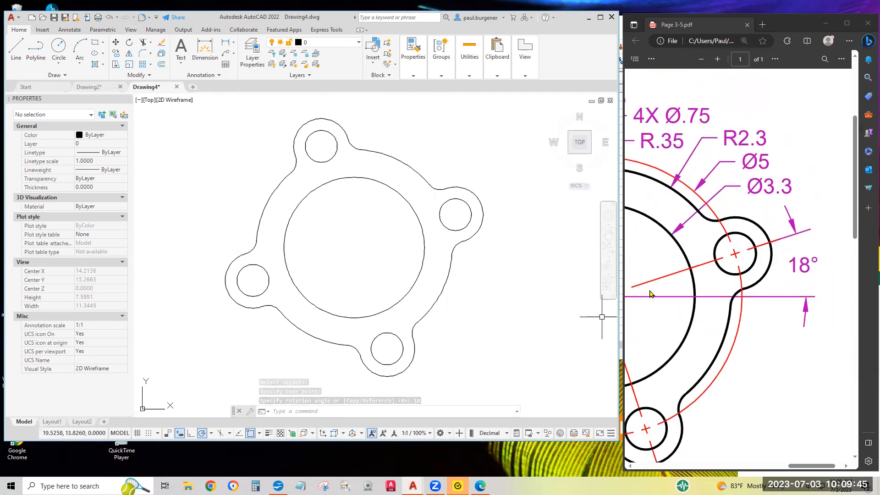
ctrl+scroll(650, 294, down, 3)
click(645, 302)
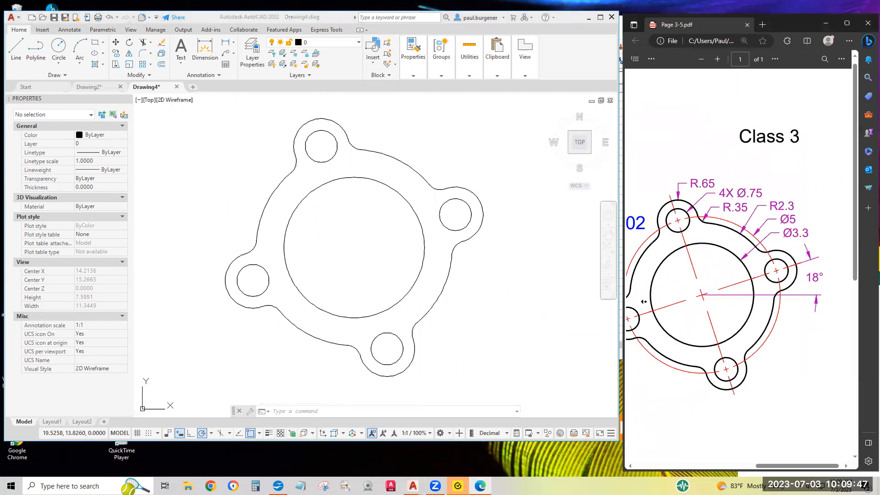
scroll(644, 302, left, 2)
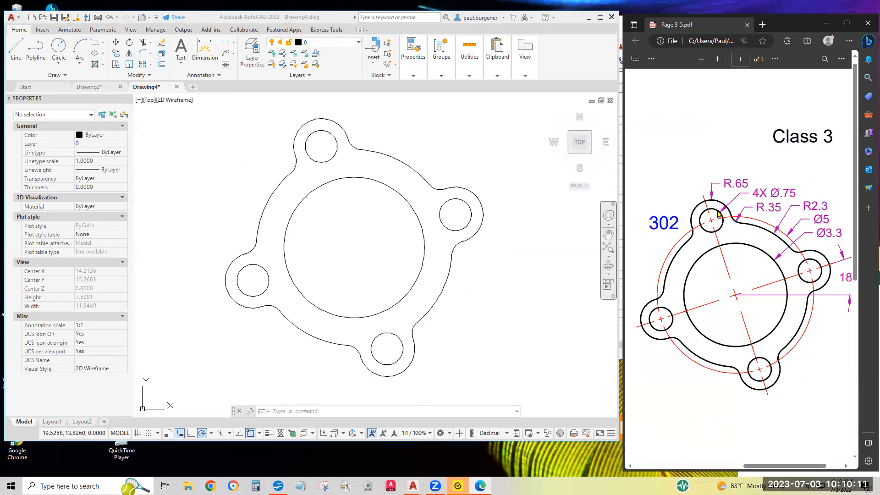
drag(646, 224, 672, 223)
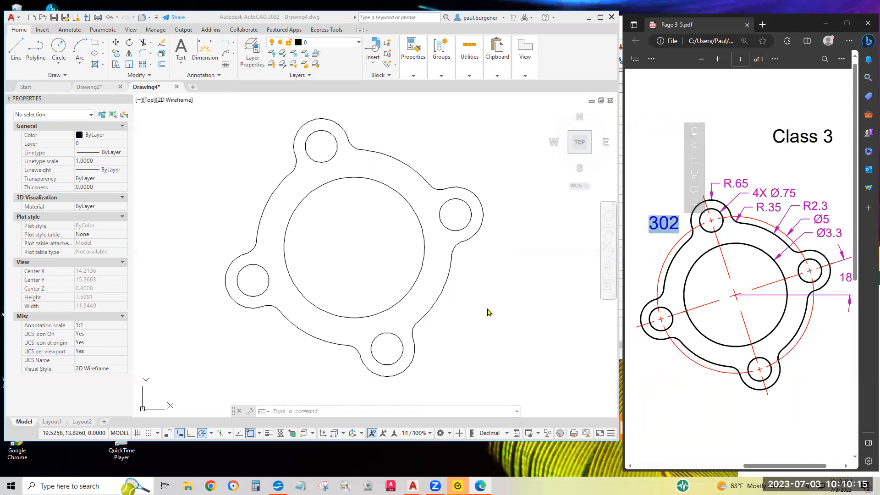
click(566, 441)
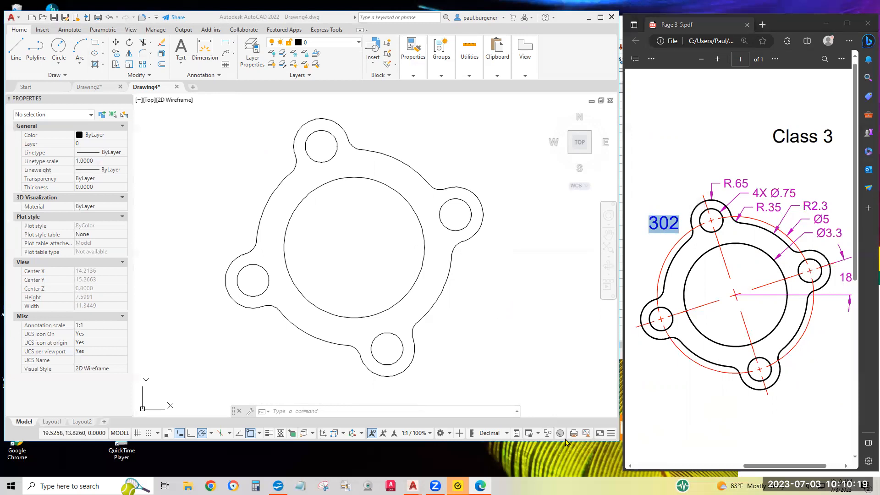